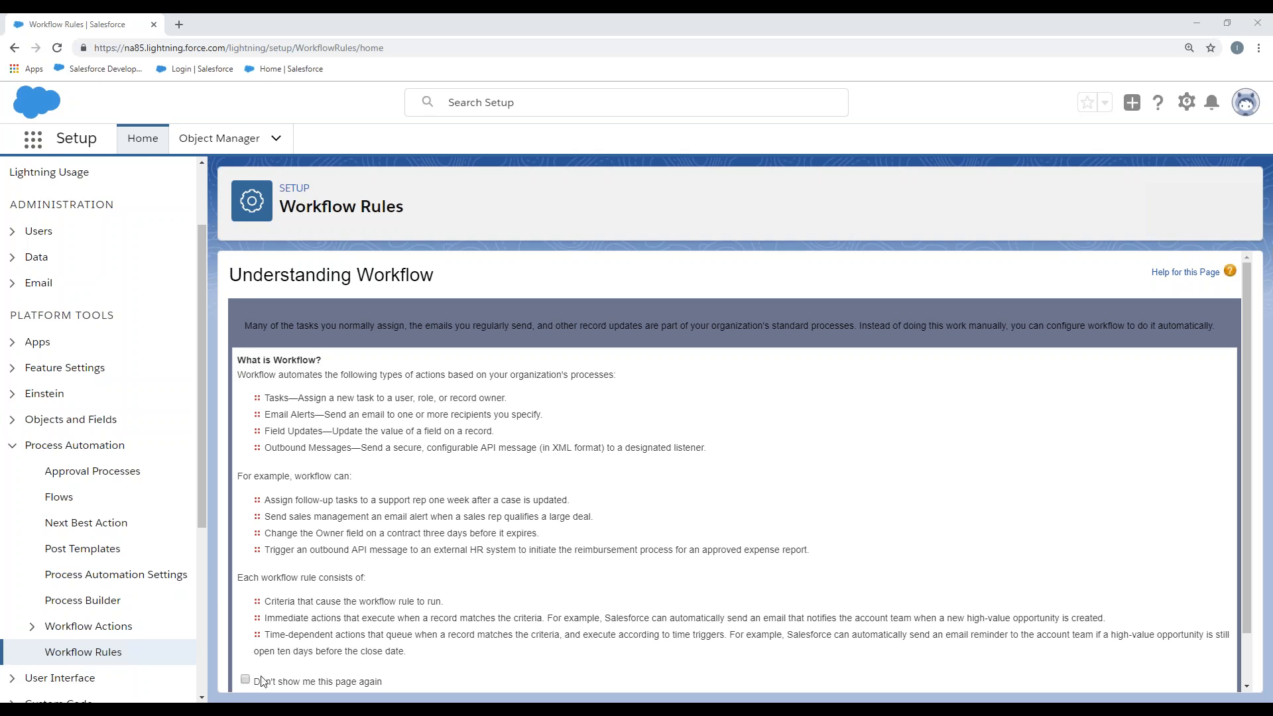
Continue past the workflow introduction and start a new workflow rule with Opportunity as its object.
{"action": "scroll", "coordinate": [576, 590], "scroll_direction": "down", "scroll_amount": 1}
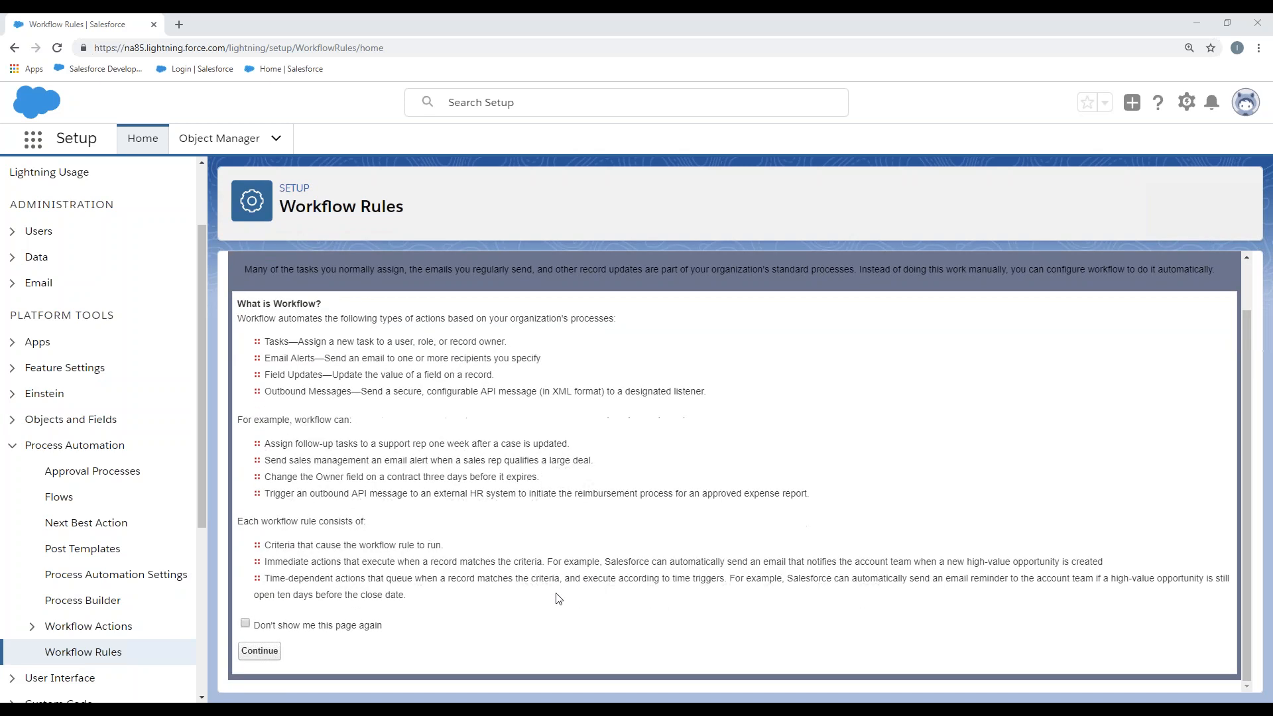
{"action": "left_click", "coordinate": [259, 650]}
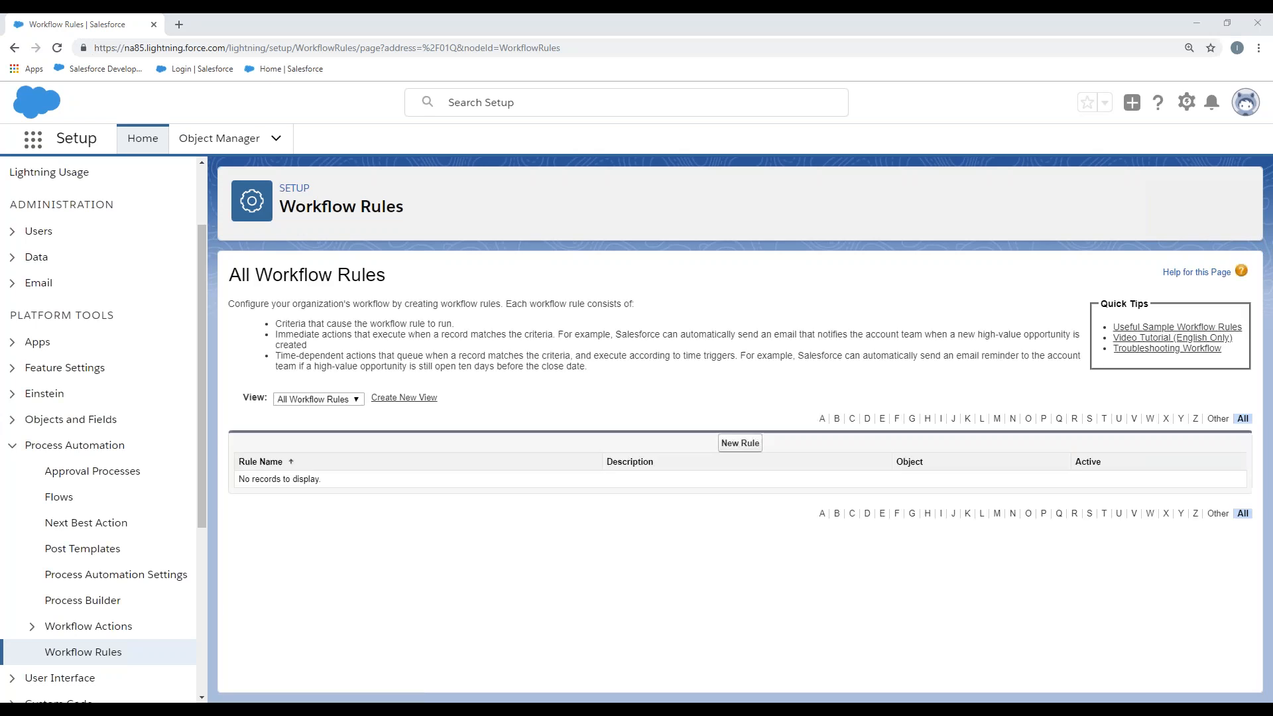
{"action": "left_click", "coordinate": [740, 448]}
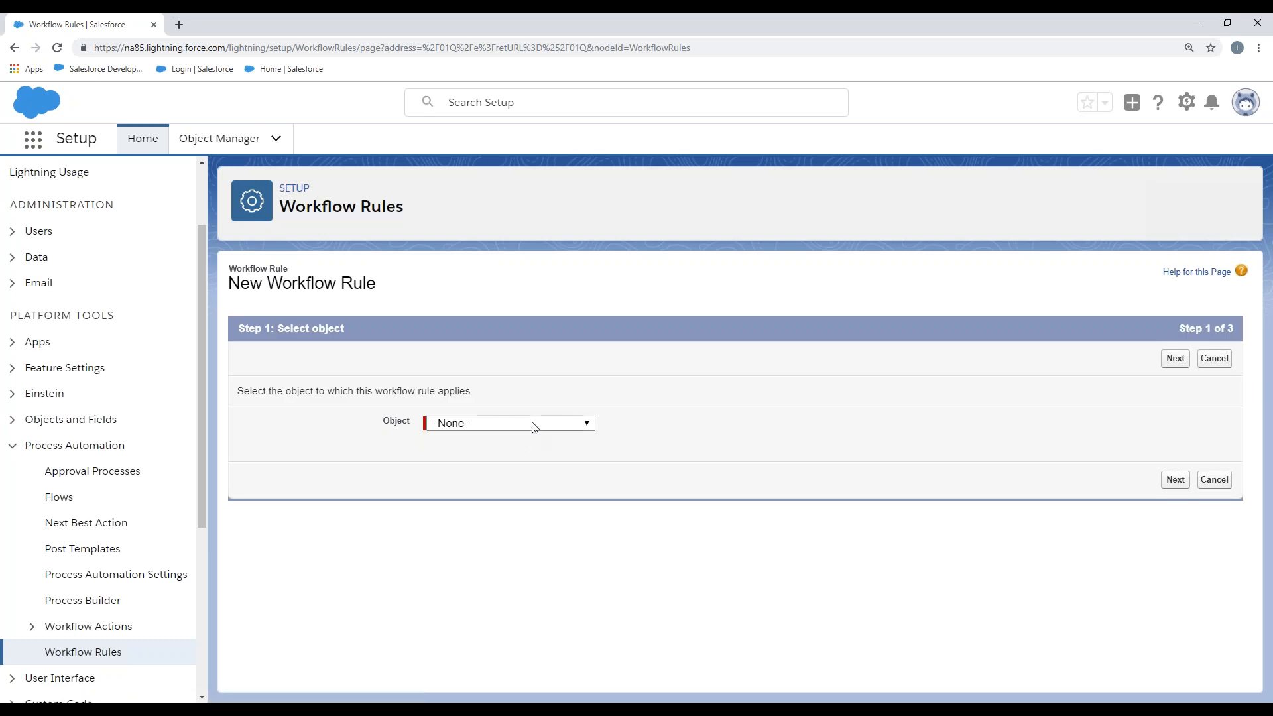
{"action": "left_click", "coordinate": [534, 428]}
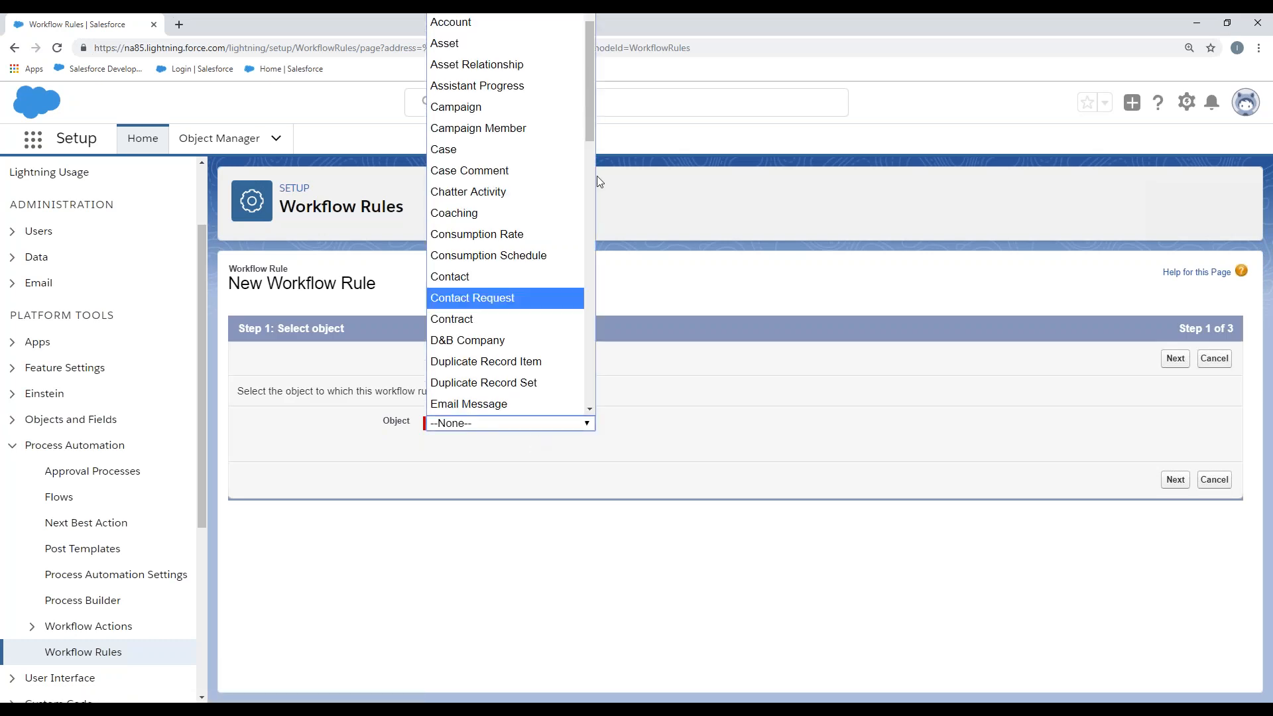
{"action": "left_click_drag", "start_coordinate": [589, 137], "coordinate": [587, 261]}
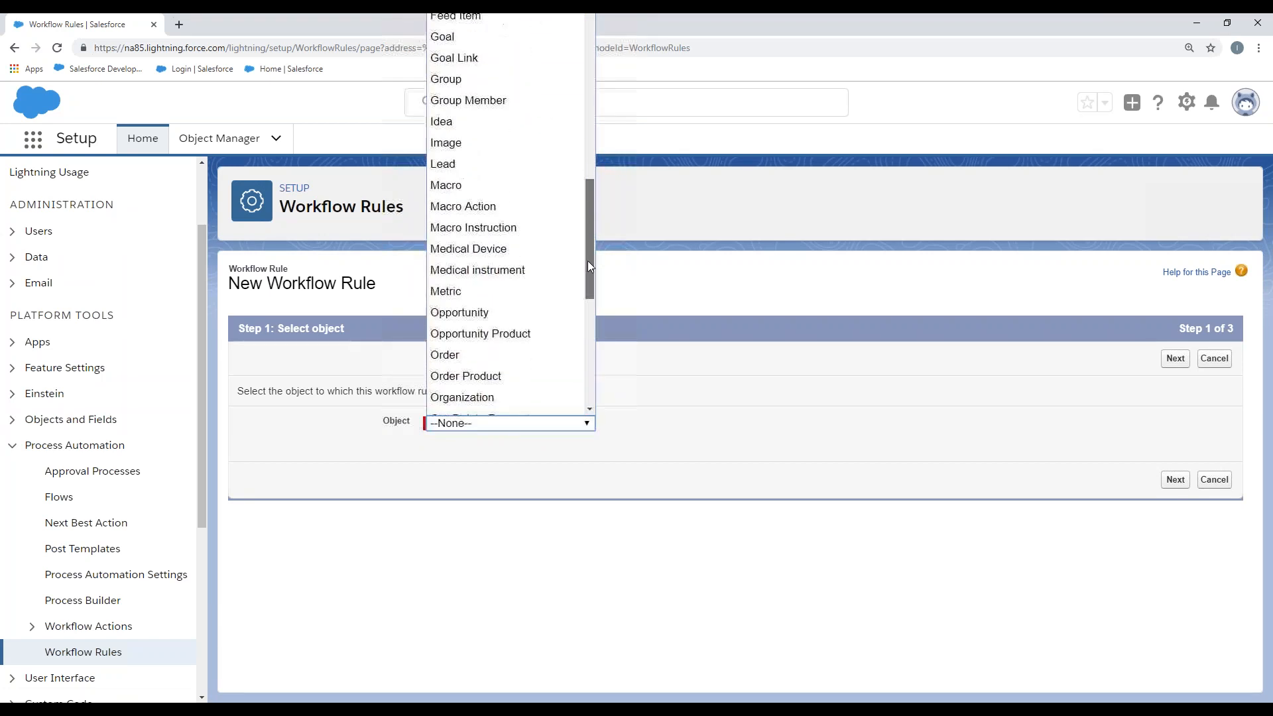
{"action": "left_click", "coordinate": [495, 316]}
{"action": "left_click", "coordinate": [1174, 481]}
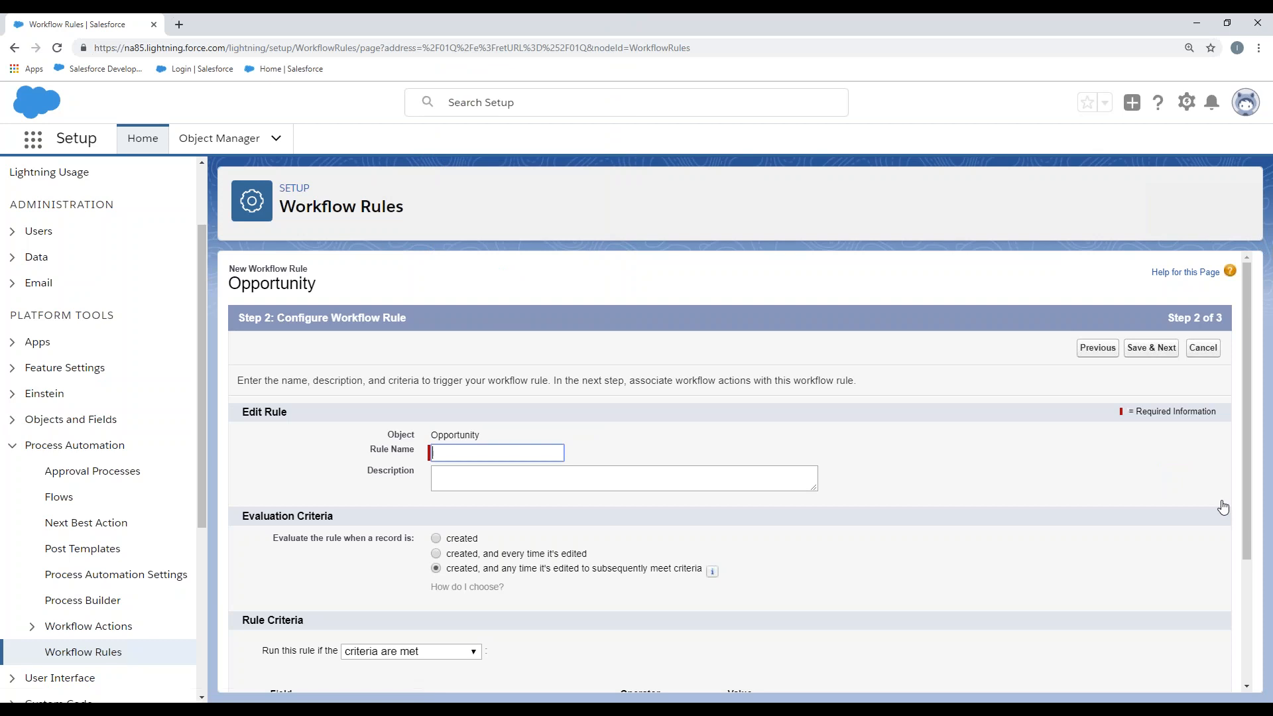
Name the new workflow rule Lead Source Rule.
{"action": "scroll", "coordinate": [597, 428], "scroll_direction": "down", "scroll_amount": 3}
{"action": "left_click", "coordinate": [492, 272]}
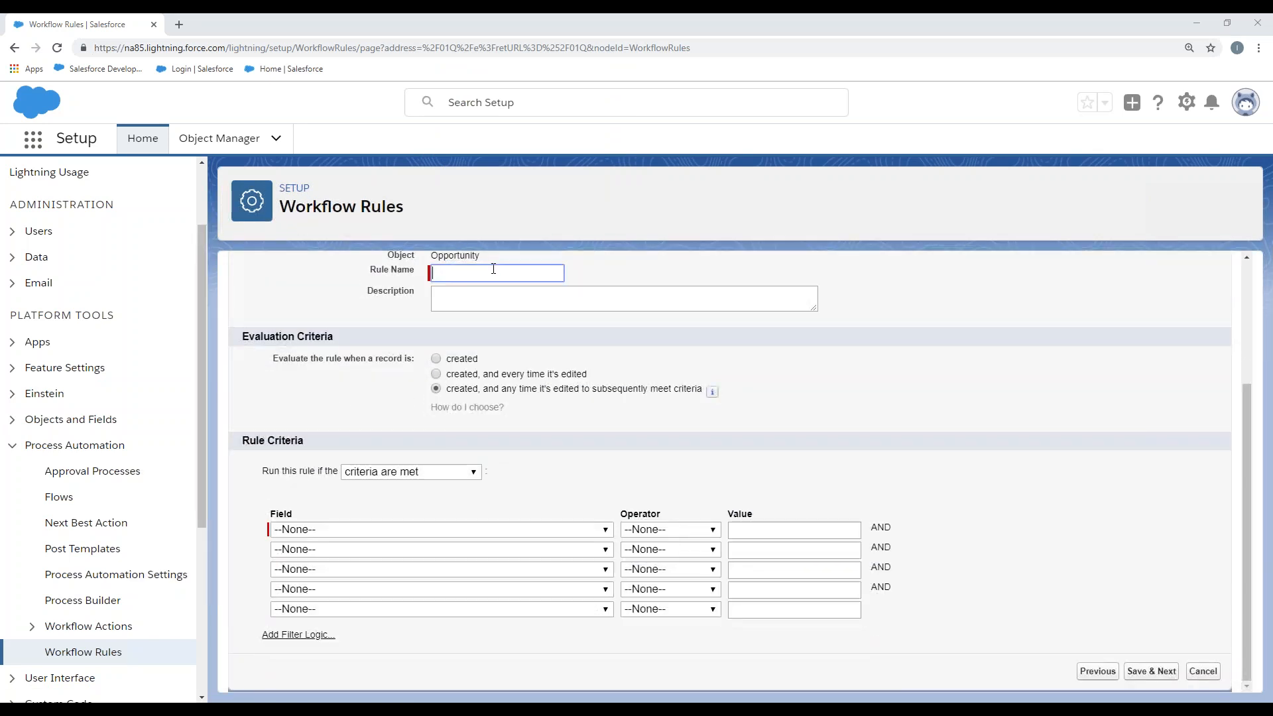
{"action": "type", "text": "Lea"}
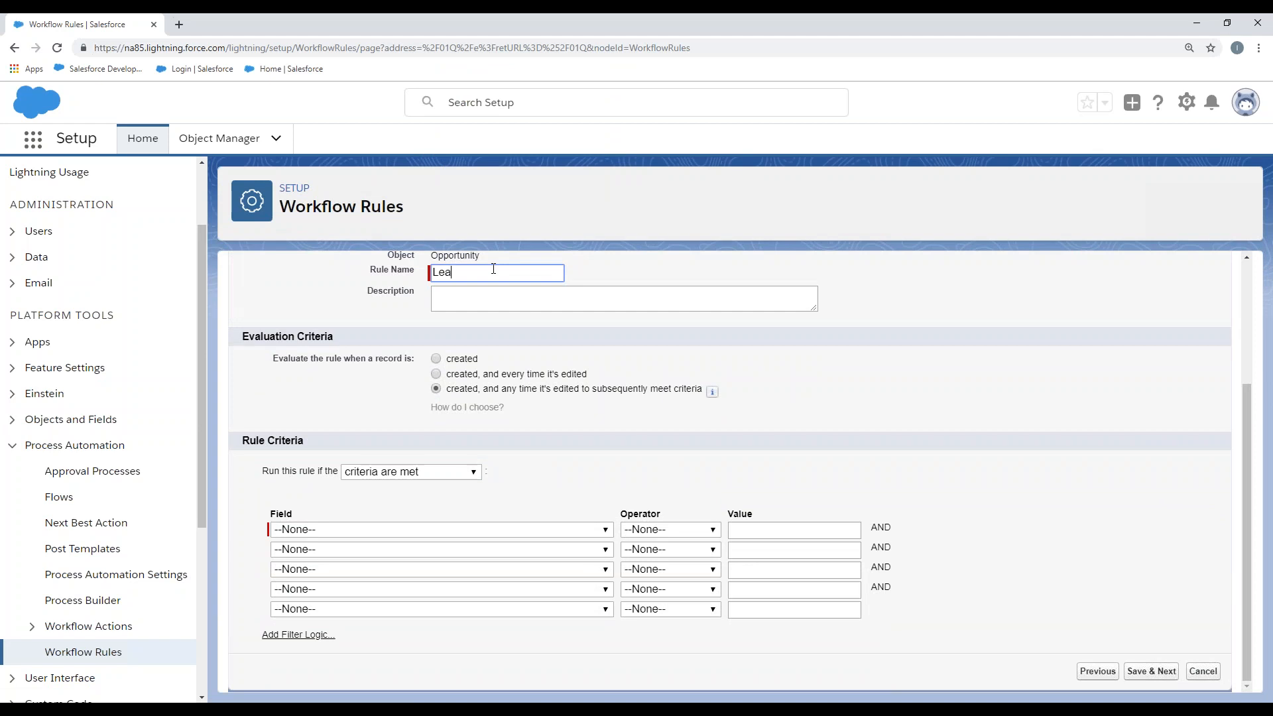
{"action": "type", "text": "d Source Rule"}
Set the rule criteria to Opportunity: Lead Source equals Purchased List, and save the rule to proceed to its workflow actions.
{"action": "left_click", "coordinate": [392, 475]}
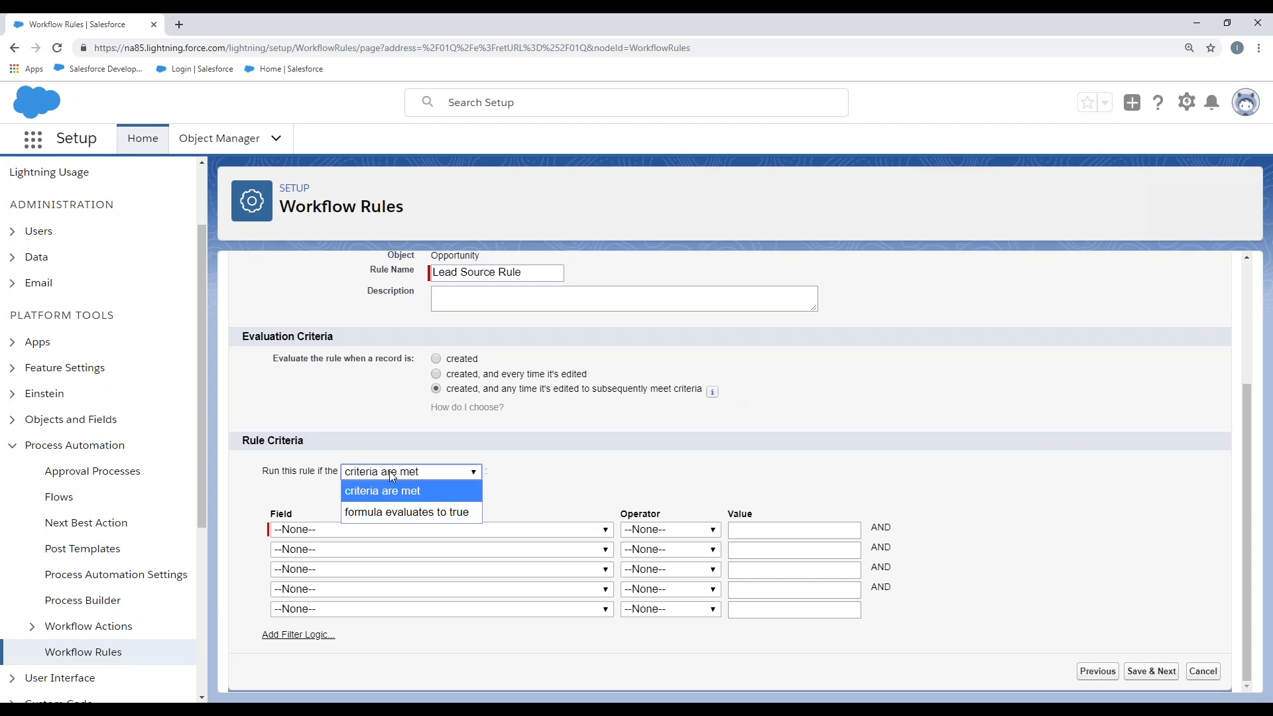
{"action": "left_click", "coordinate": [545, 484]}
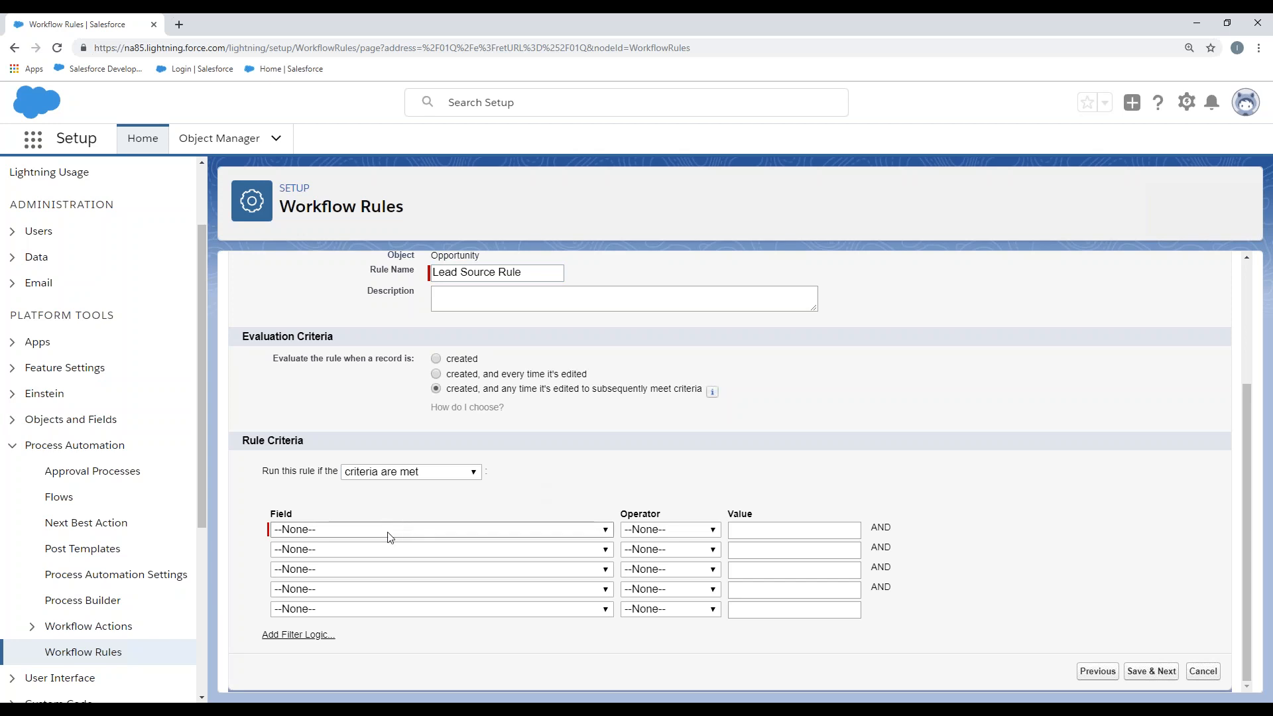
{"action": "left_click", "coordinate": [390, 536]}
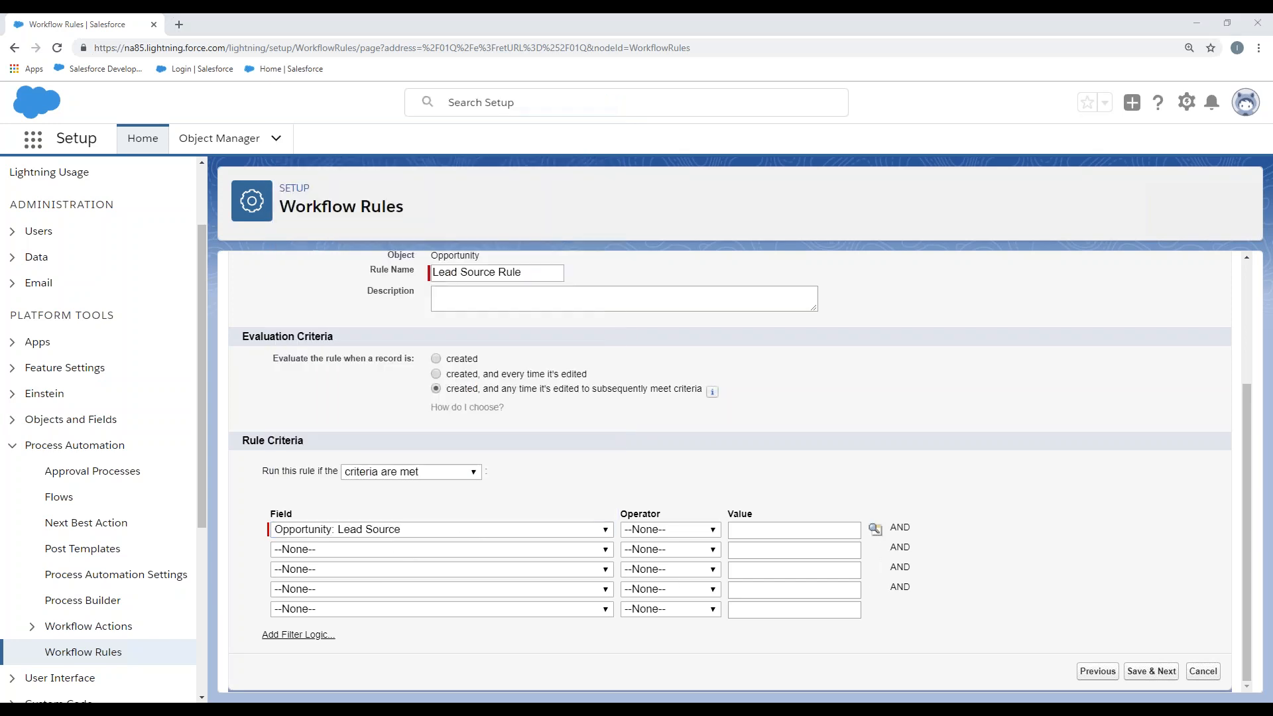
{"action": "left_click", "coordinate": [676, 532]}
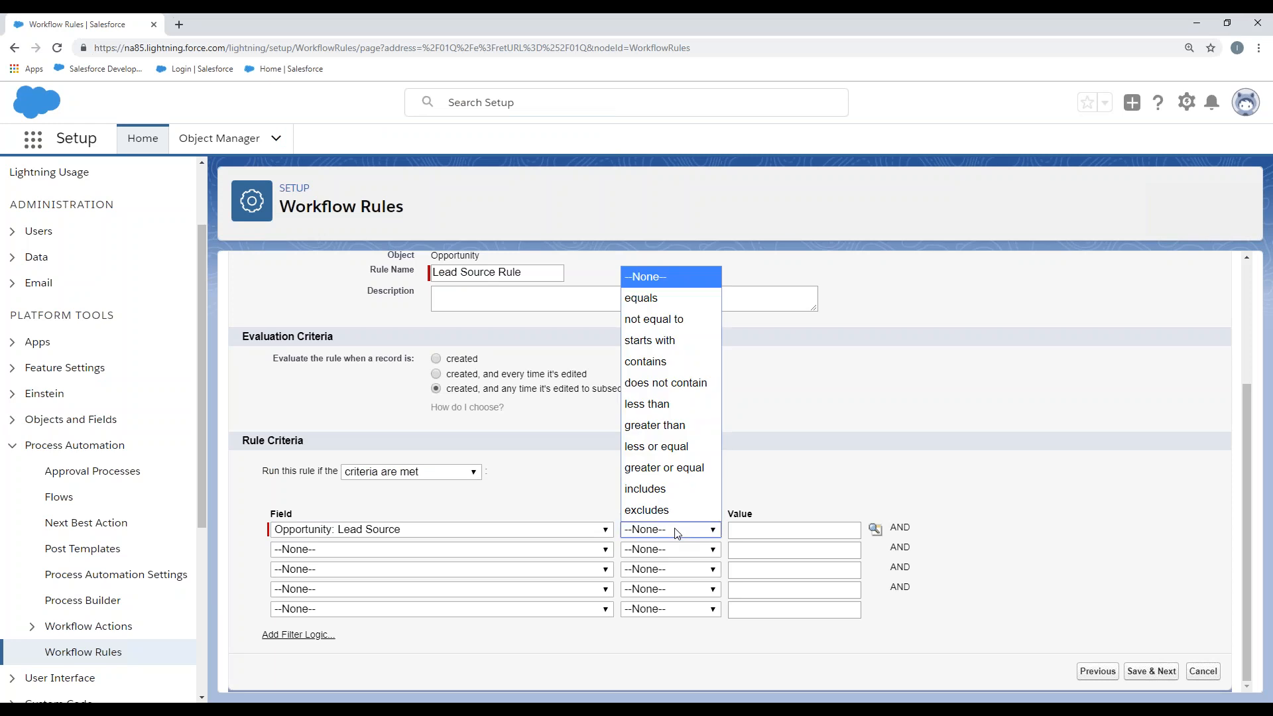
{"action": "left_click", "coordinate": [651, 296]}
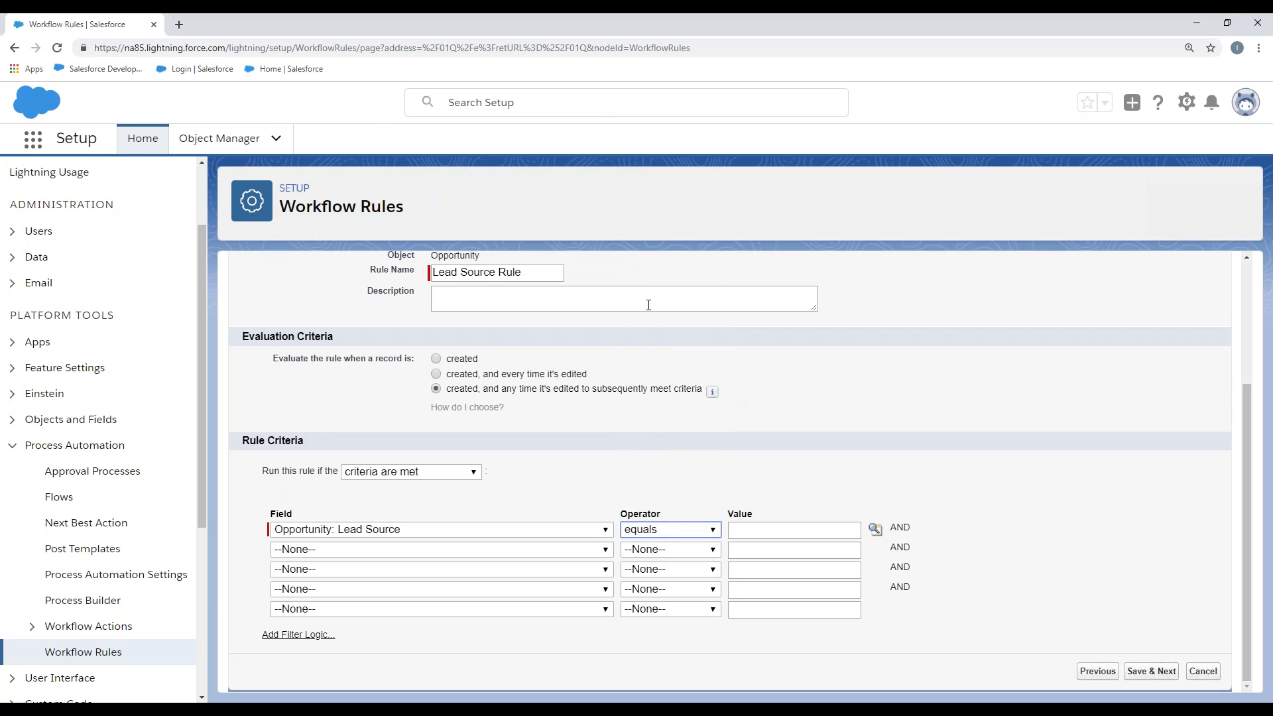
{"action": "left_click", "coordinate": [875, 534]}
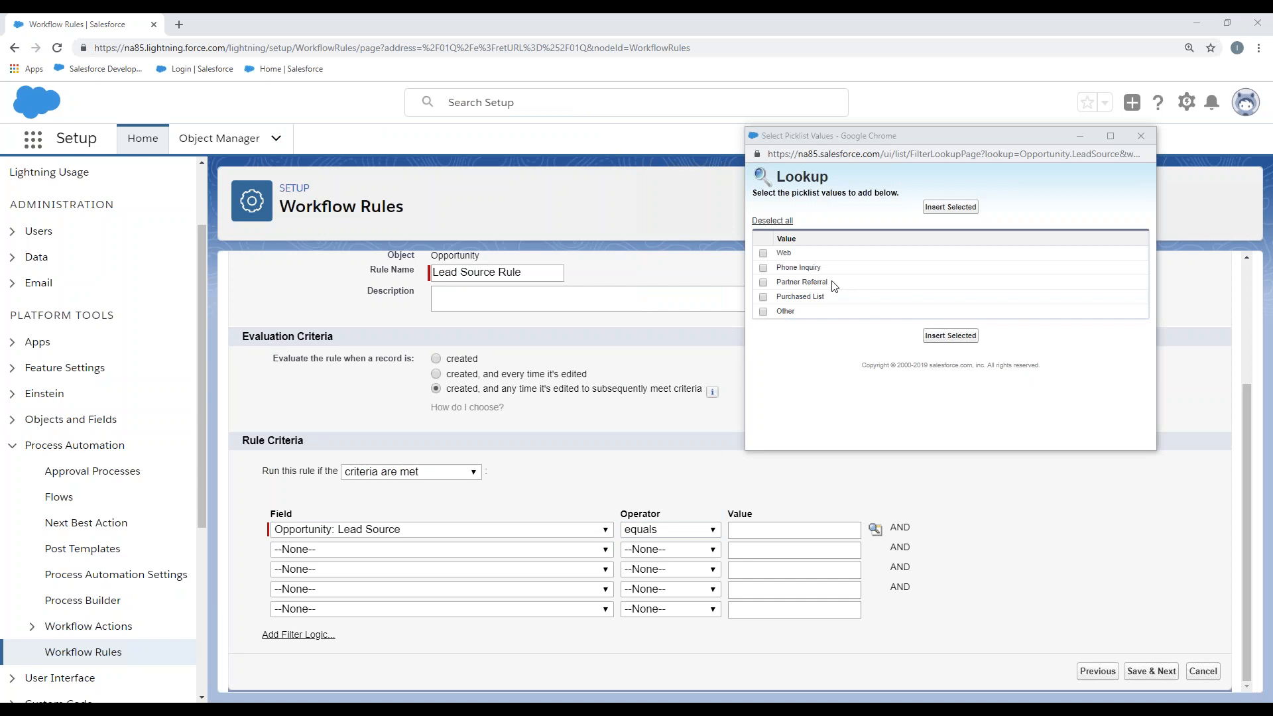
{"action": "left_click", "coordinate": [763, 296]}
{"action": "left_click", "coordinate": [934, 337]}
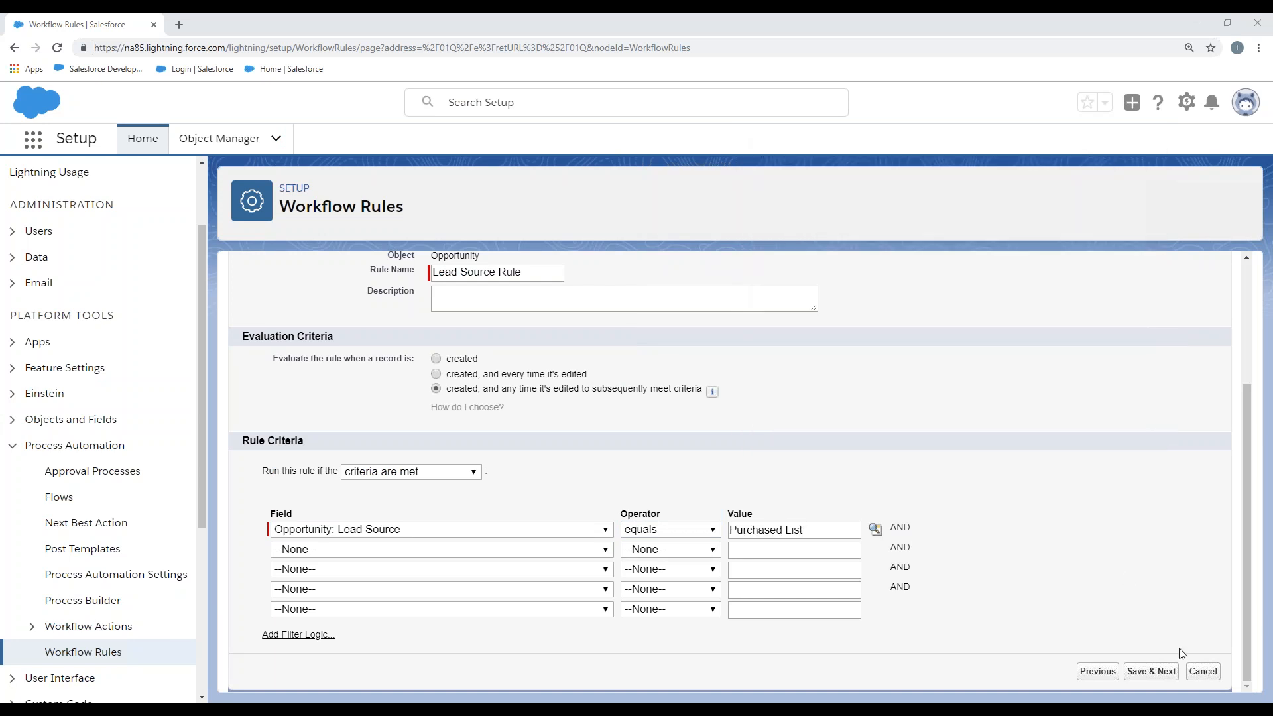
{"action": "left_click", "coordinate": [1152, 673]}
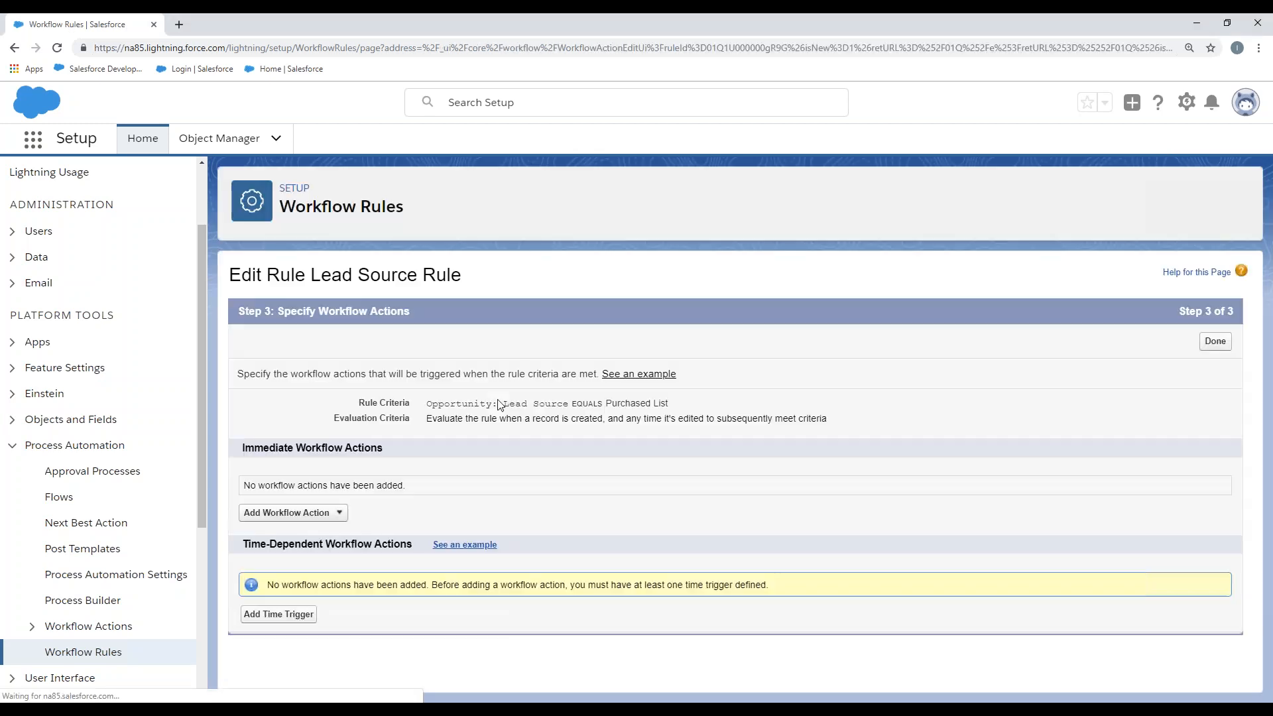
{"action": "left_click_drag", "start_coordinate": [433, 405], "coordinate": [630, 403]}
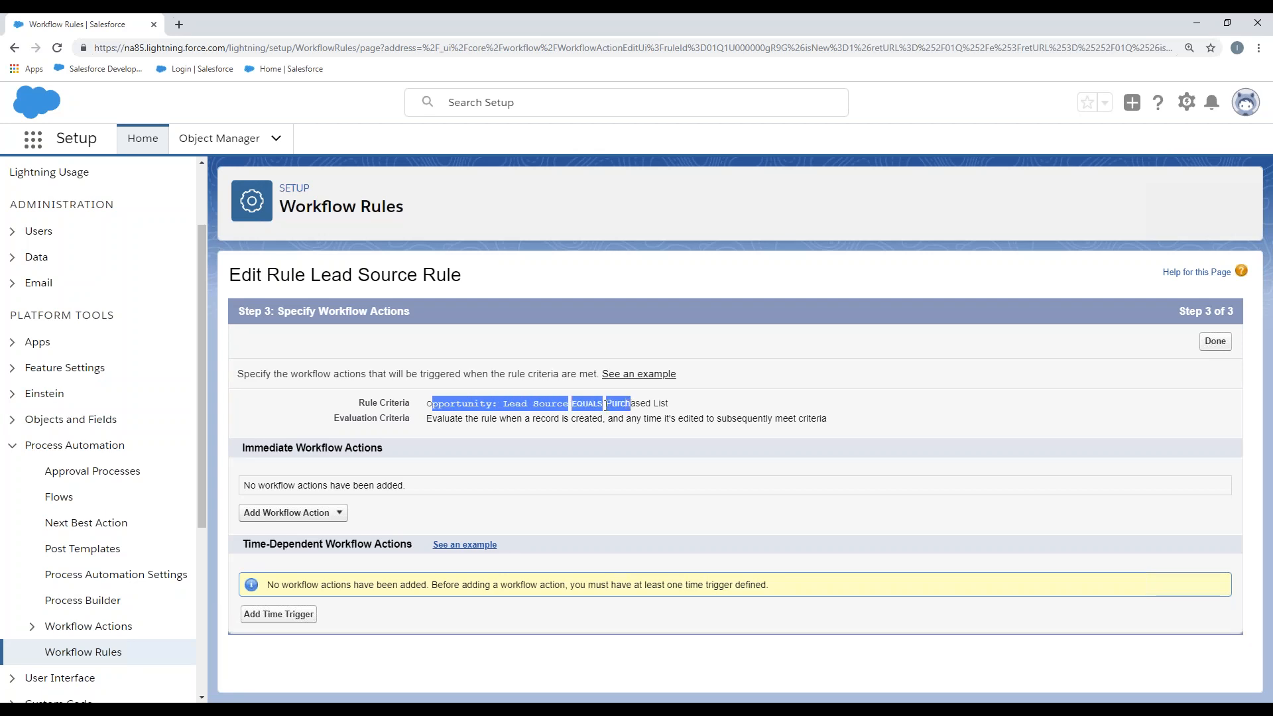
{"action": "mouse_move", "coordinate": [629, 403]}
{"action": "left_mouse_down"}
{"action": "mouse_move", "coordinate": [689, 403]}
{"action": "mouse_move", "coordinate": [605, 403]}
{"action": "left_mouse_up"}
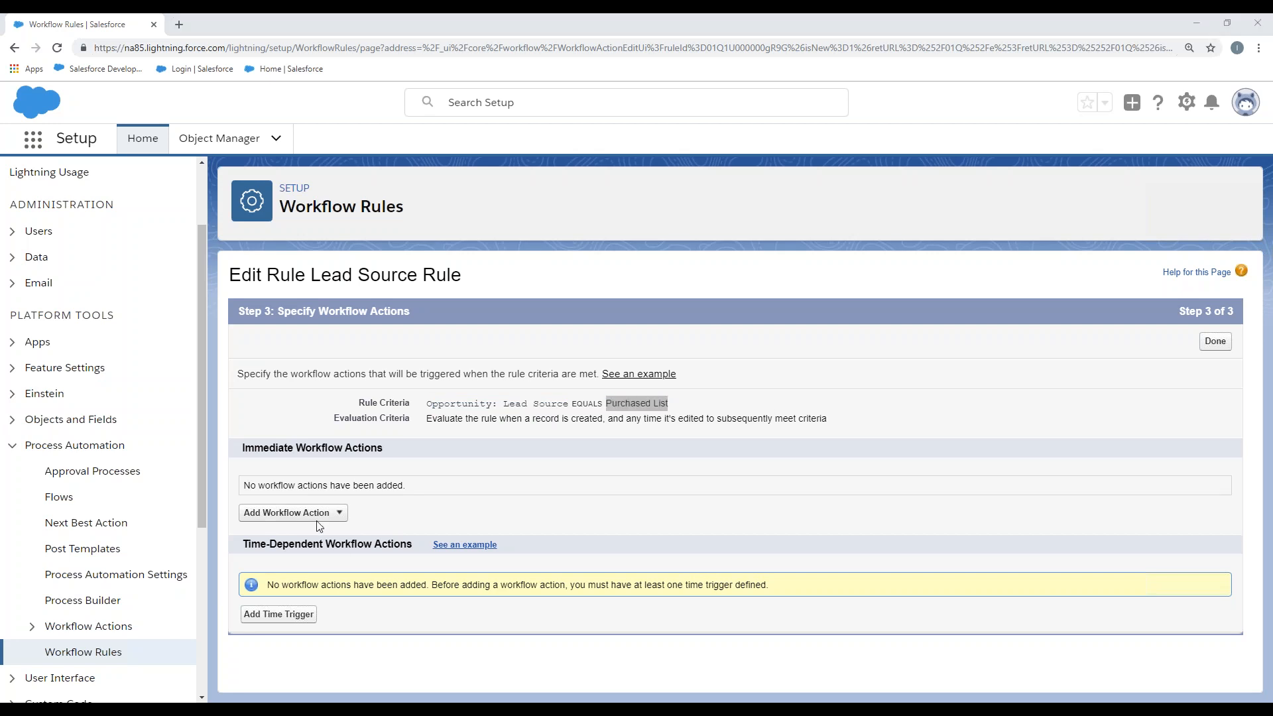
{"action": "left_click", "coordinate": [490, 420]}
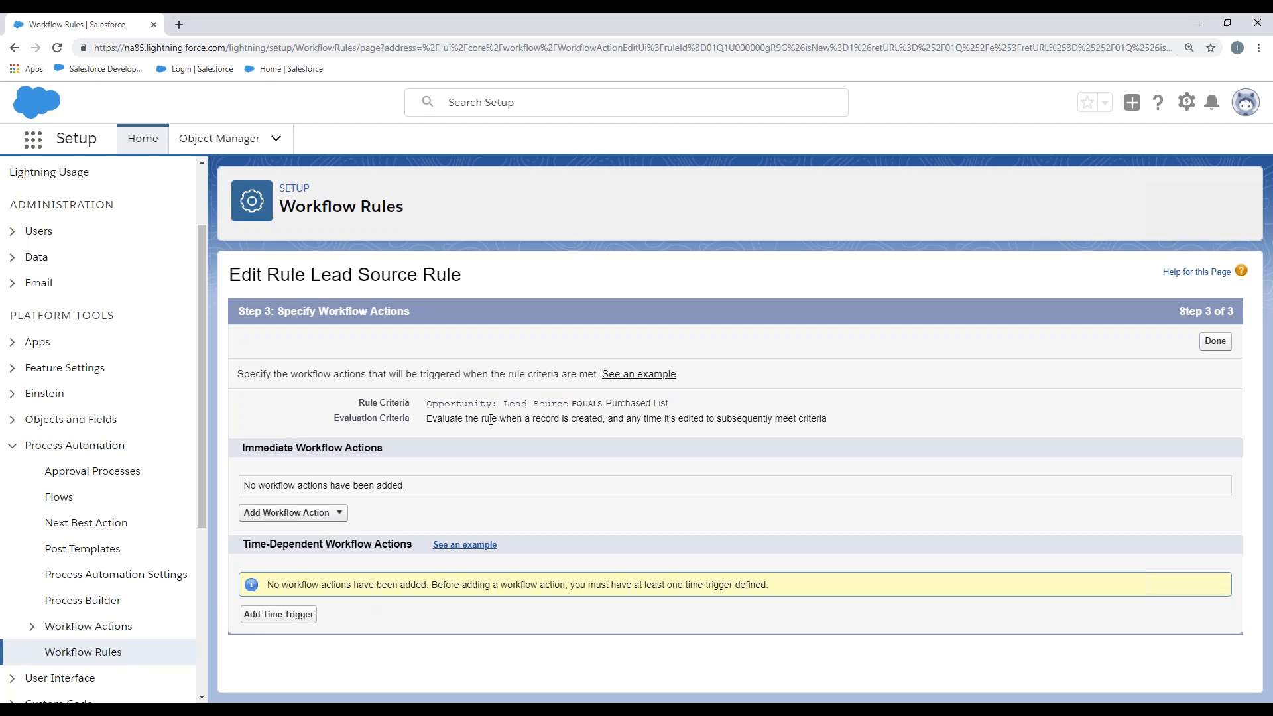
Add a new email alert as an immediate workflow action, with the description Lead Source Purchased List and its matching unique name.
{"action": "left_click", "coordinate": [302, 516]}
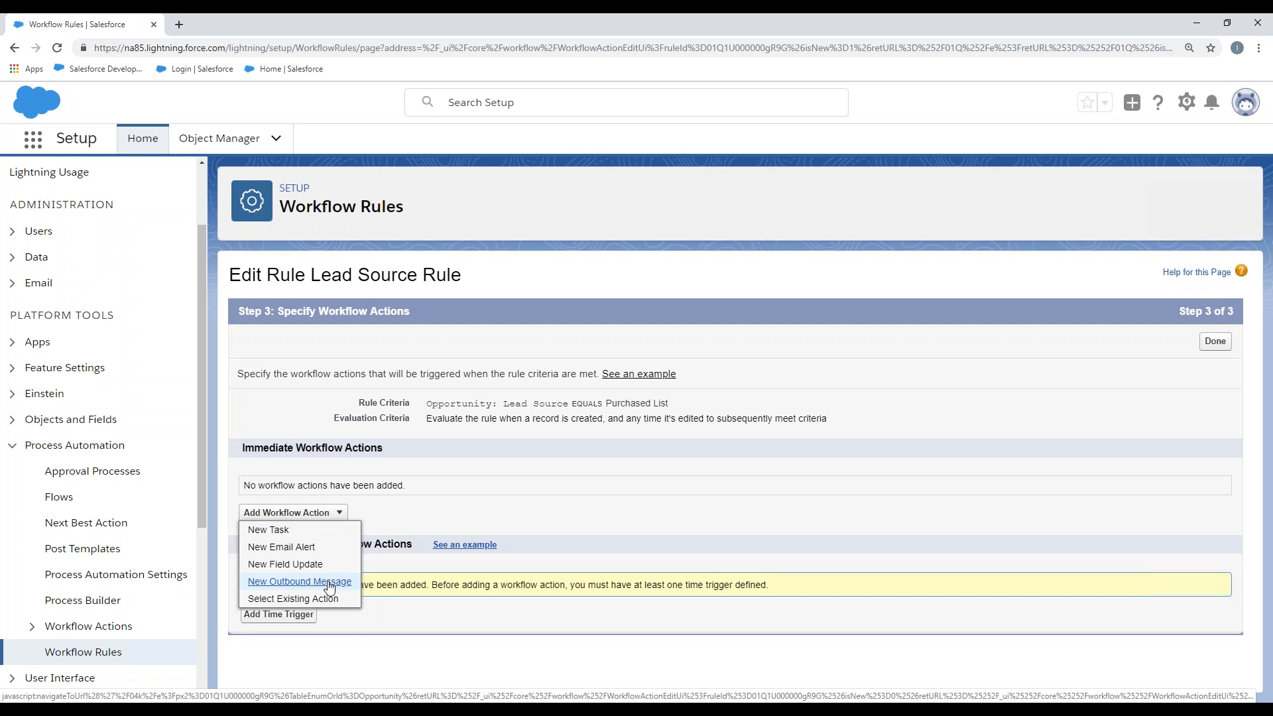
{"action": "left_click", "coordinate": [295, 548]}
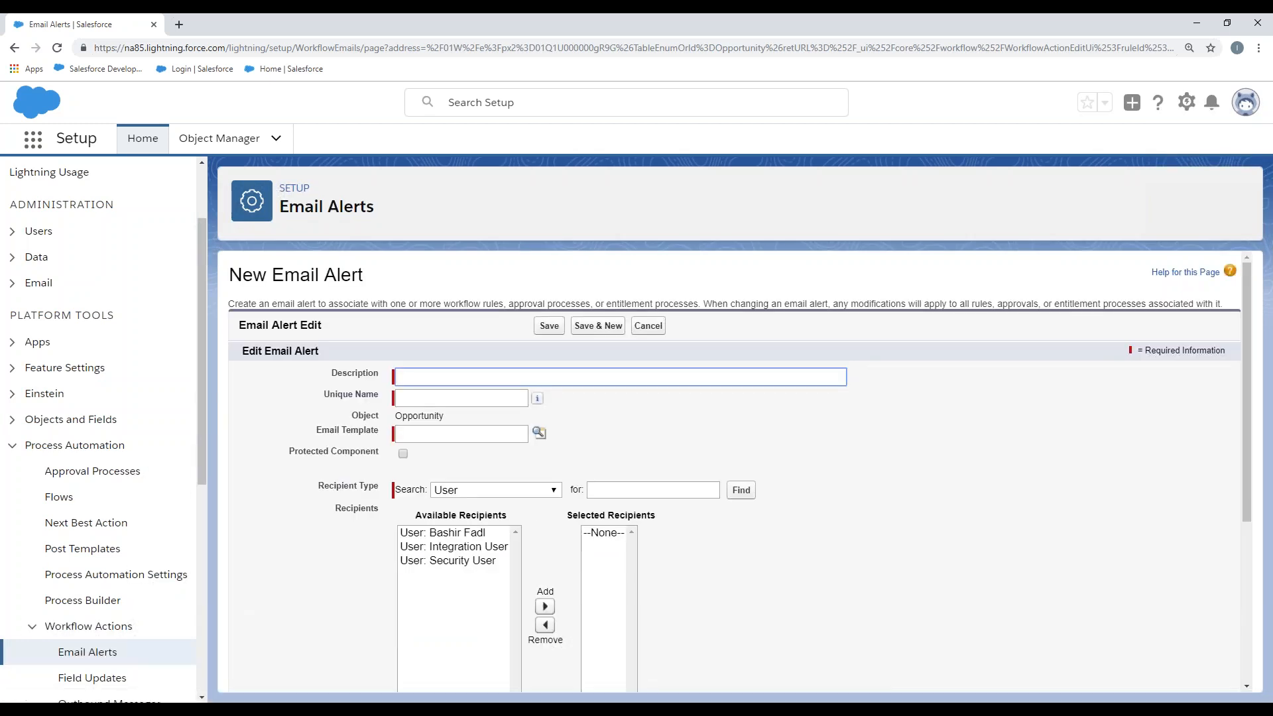
{"action": "left_click", "coordinate": [420, 378]}
{"action": "type", "text": "Lead Source Purchased List"}
{"action": "key", "text": "Tab"}
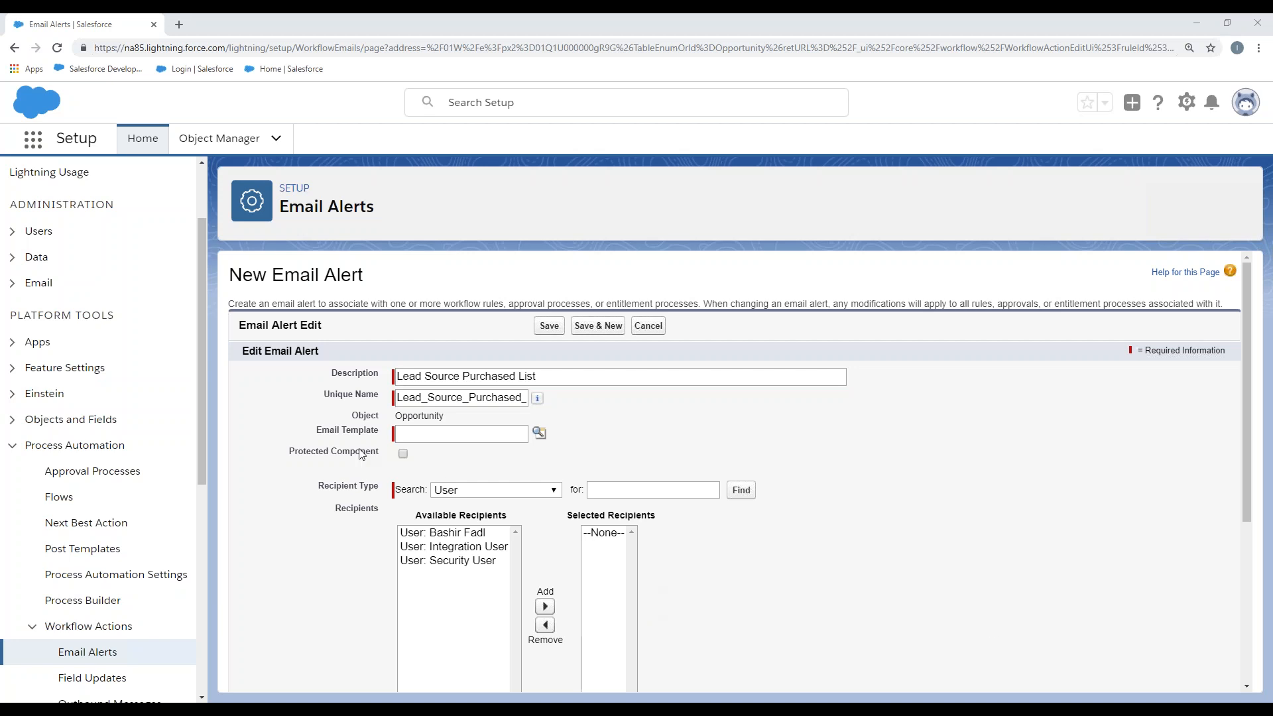
Add the first available individual user to the email alert's selected recipients.
{"action": "left_click", "coordinate": [541, 435]}
{"action": "left_click", "coordinate": [454, 533]}
{"action": "left_click", "coordinate": [464, 503]}
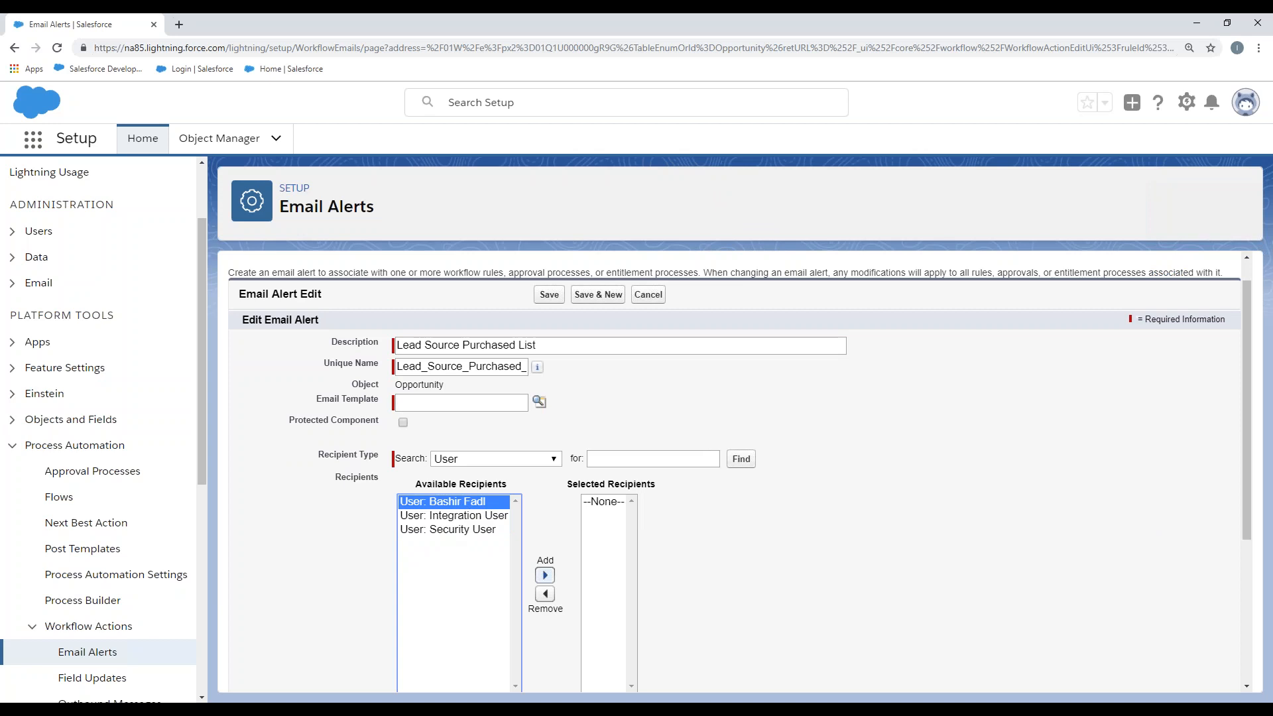
{"action": "left_click", "coordinate": [545, 575]}
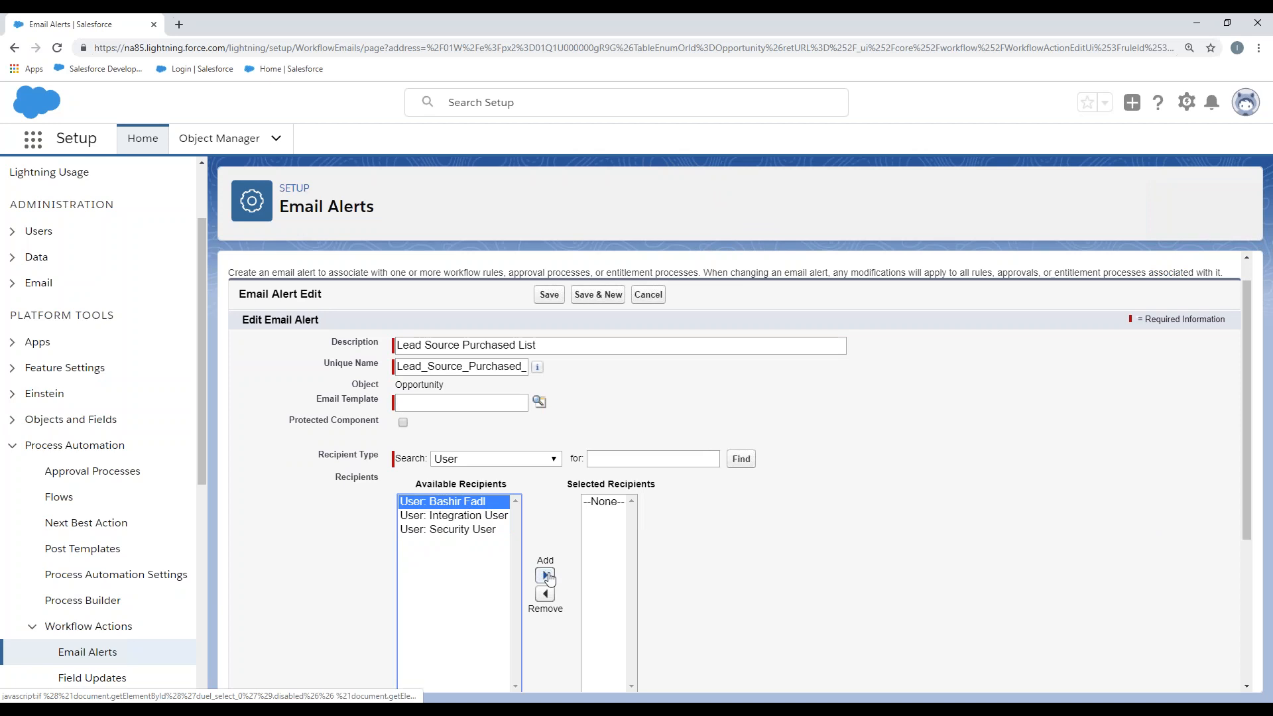
{"action": "left_click", "coordinate": [555, 459]}
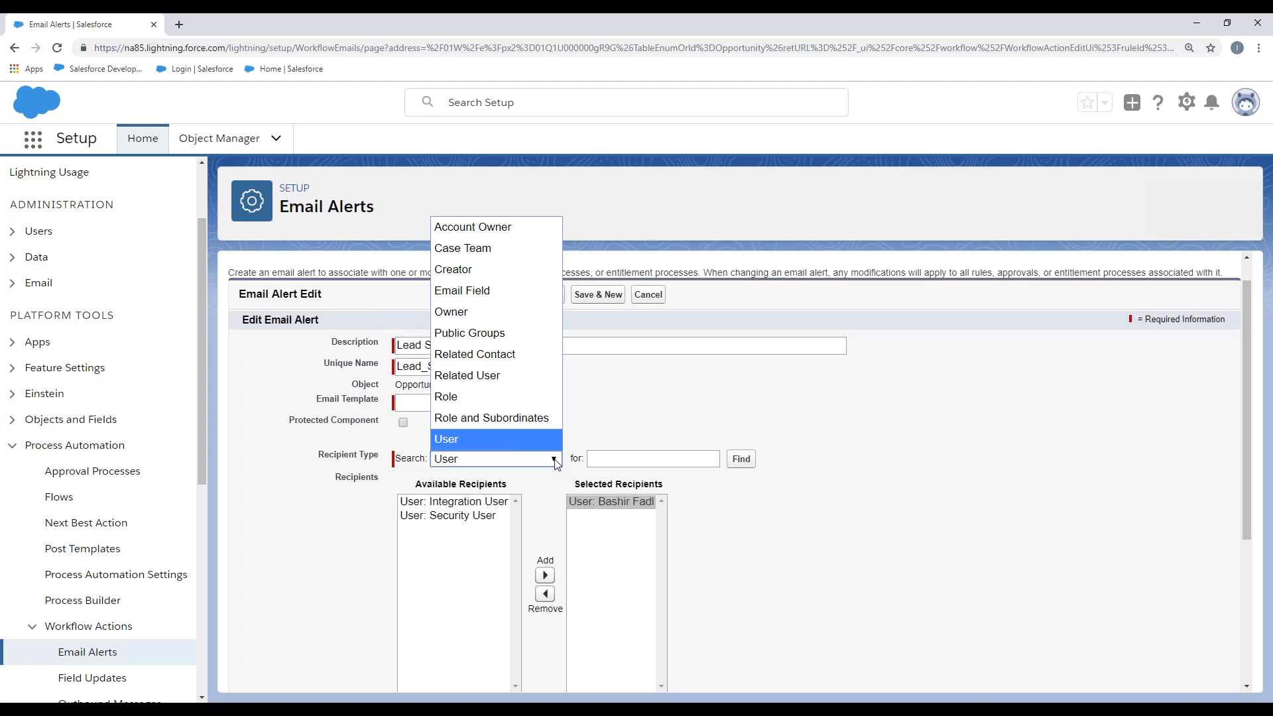
{"action": "left_click", "coordinate": [875, 509]}
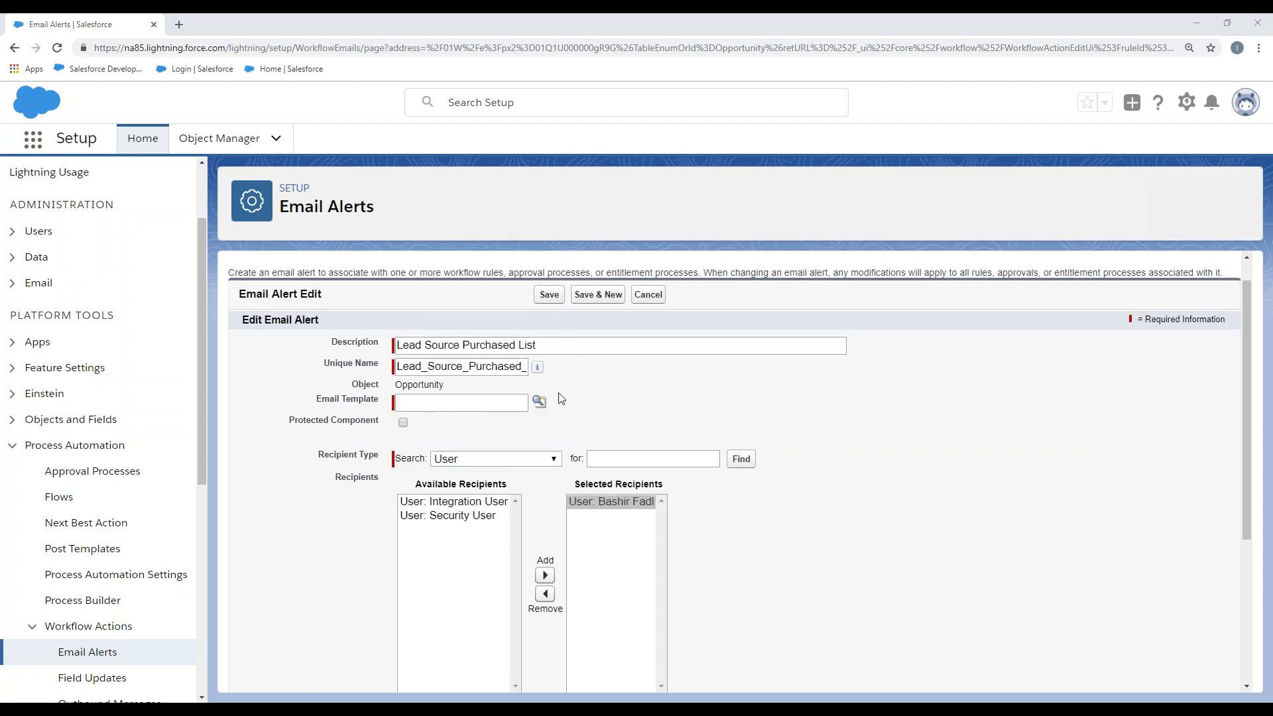
Add the Opportunity Owner as a recipient and save the email alert with the LeadSource: PurchaseList template.
{"action": "left_click", "coordinate": [489, 461]}
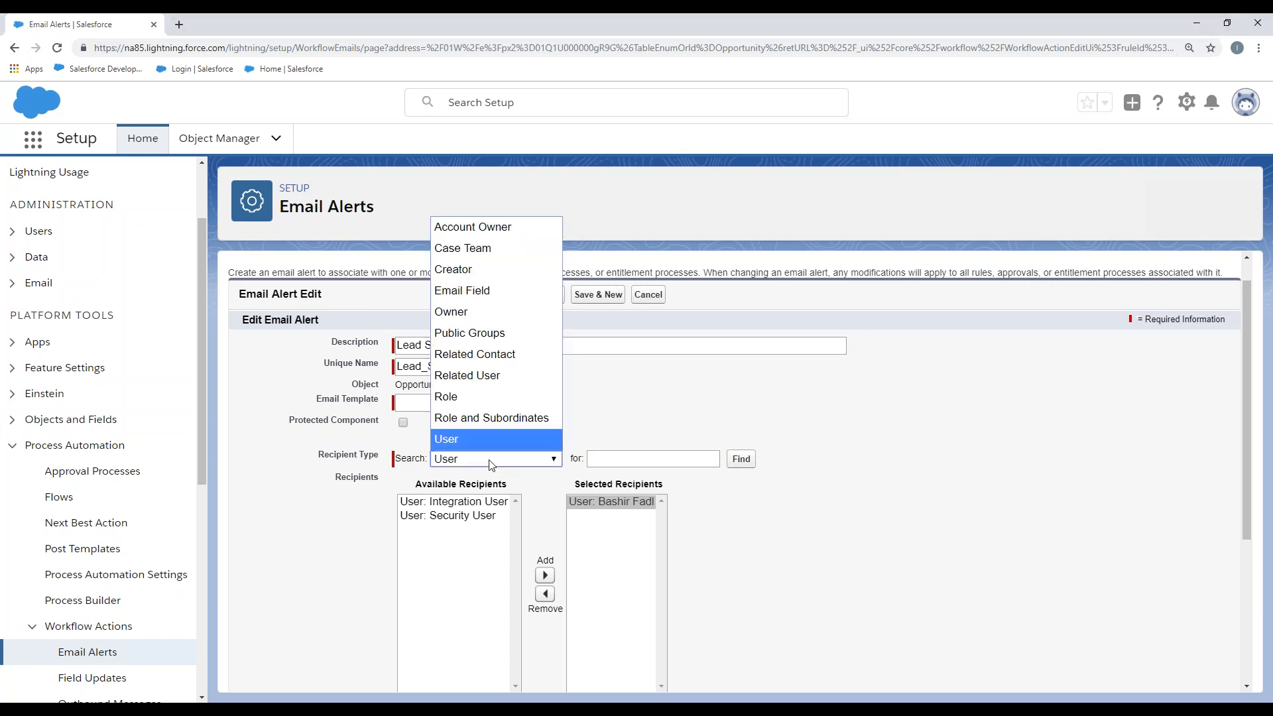
{"action": "left_click", "coordinate": [468, 312]}
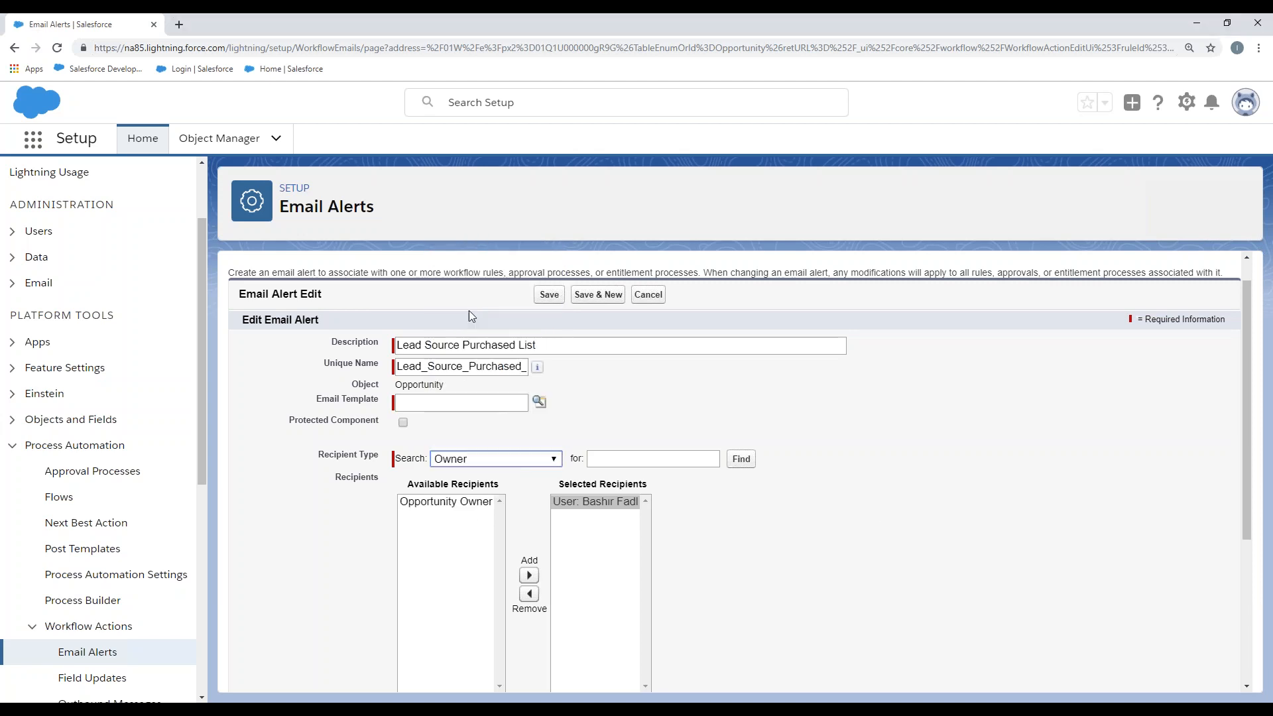
{"action": "left_click", "coordinate": [463, 505]}
{"action": "left_click", "coordinate": [529, 575]}
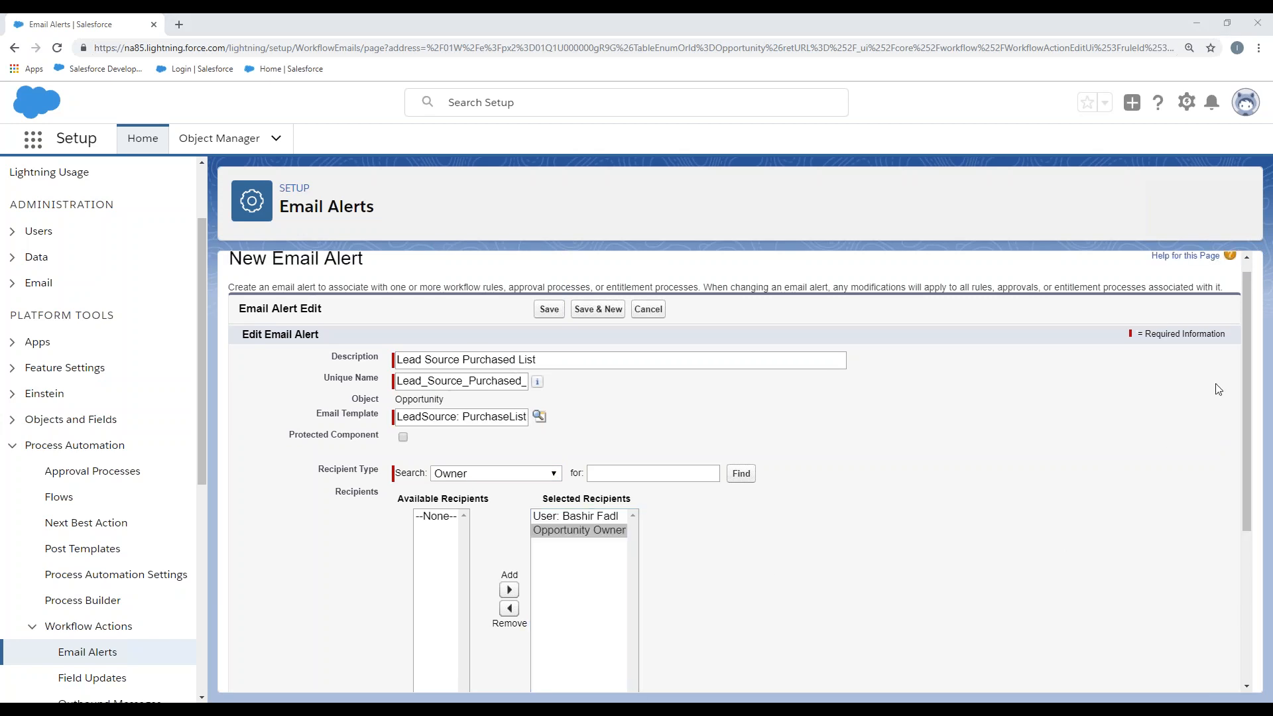
{"action": "left_click_drag", "start_coordinate": [1237, 349], "coordinate": [1237, 488]}
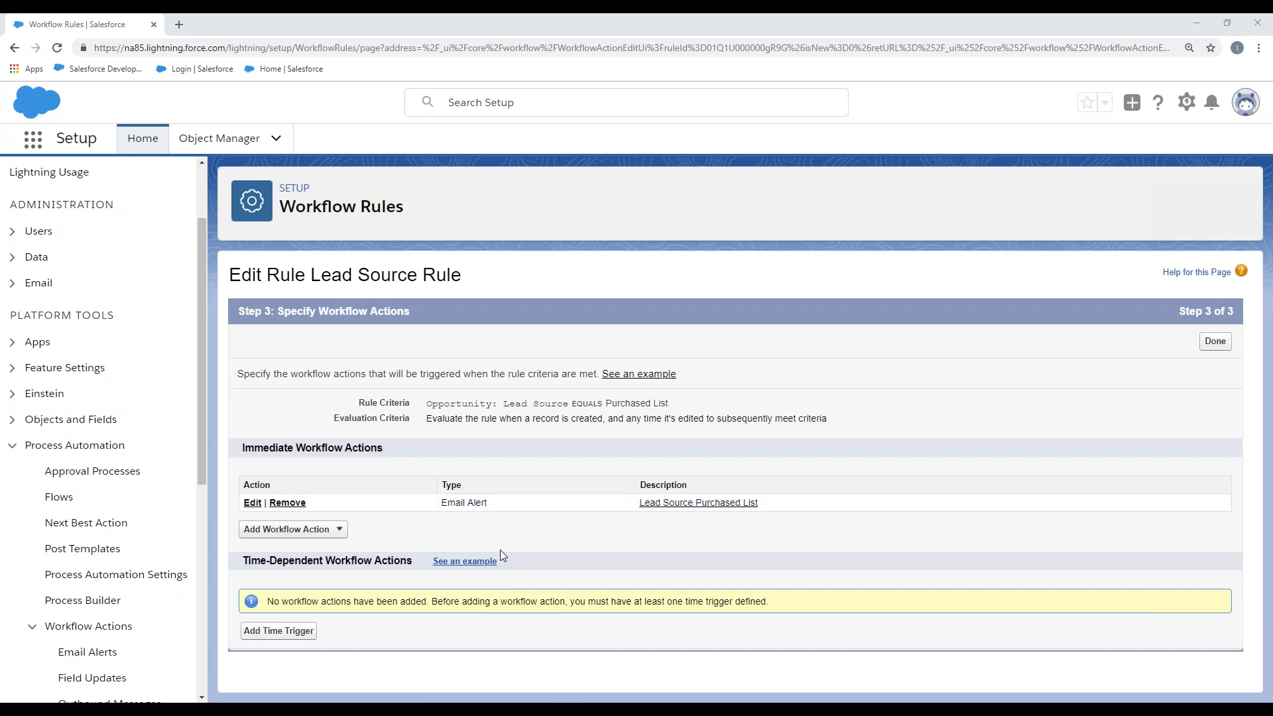
Add a time trigger of 15 days after the rule trigger date to the time-dependent workflow actions.
{"action": "left_click_drag", "start_coordinate": [243, 560], "coordinate": [412, 561]}
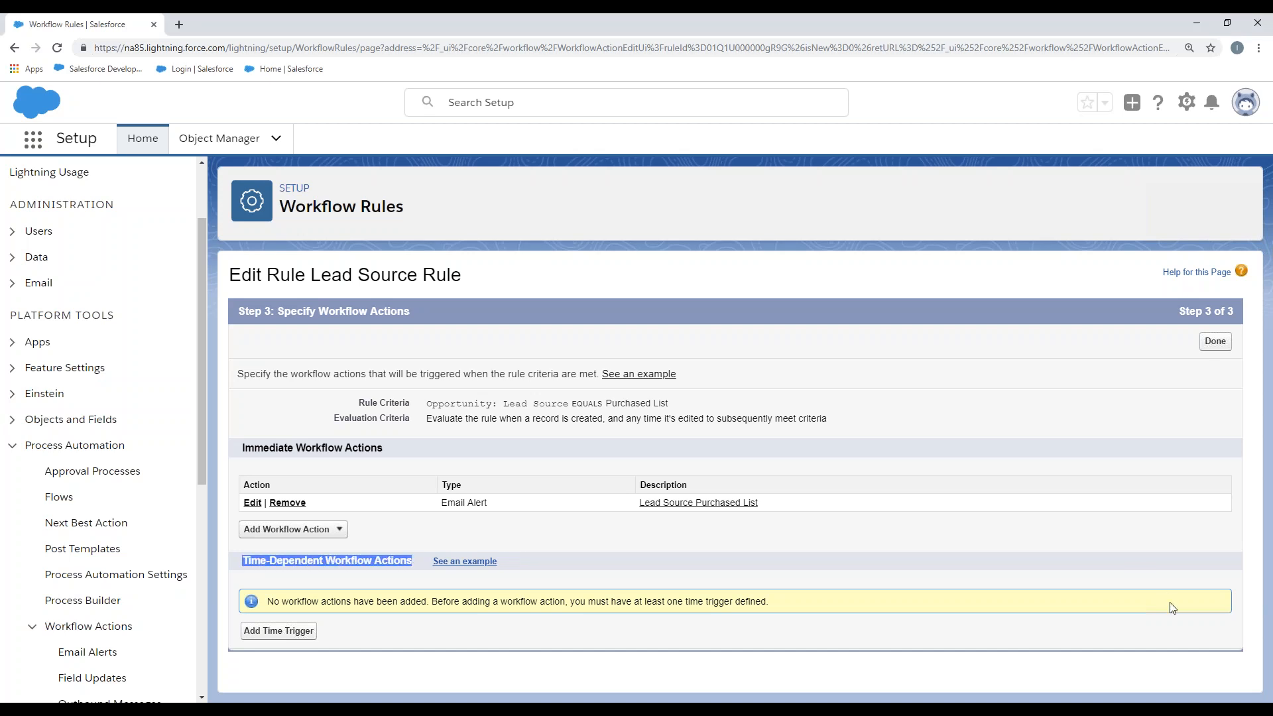
{"action": "left_click", "coordinate": [279, 631]}
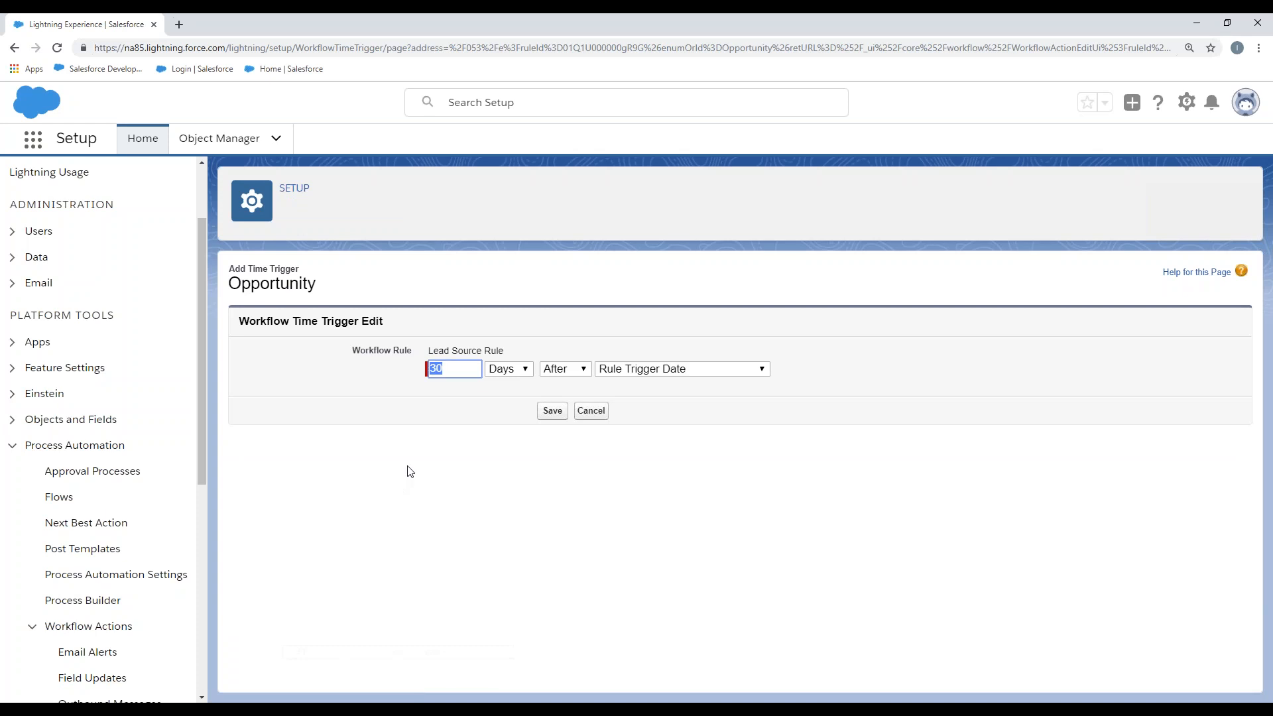
{"action": "type", "text": "15"}
{"action": "key", "text": "Return"}
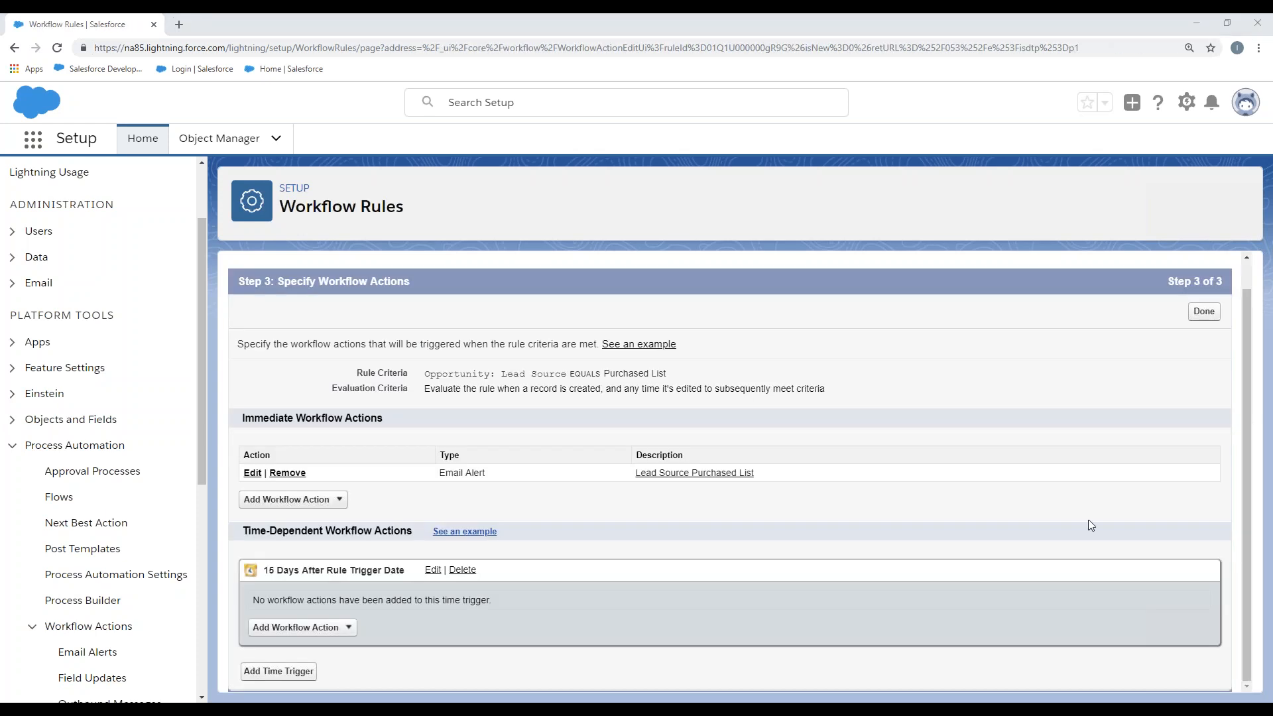
Add and save a follow-up task under the 15-day trigger, with subject Follow up with Lead Source Purchased-List, due Rule Trigger Date plus 1 day.
{"action": "left_click", "coordinate": [308, 629]}
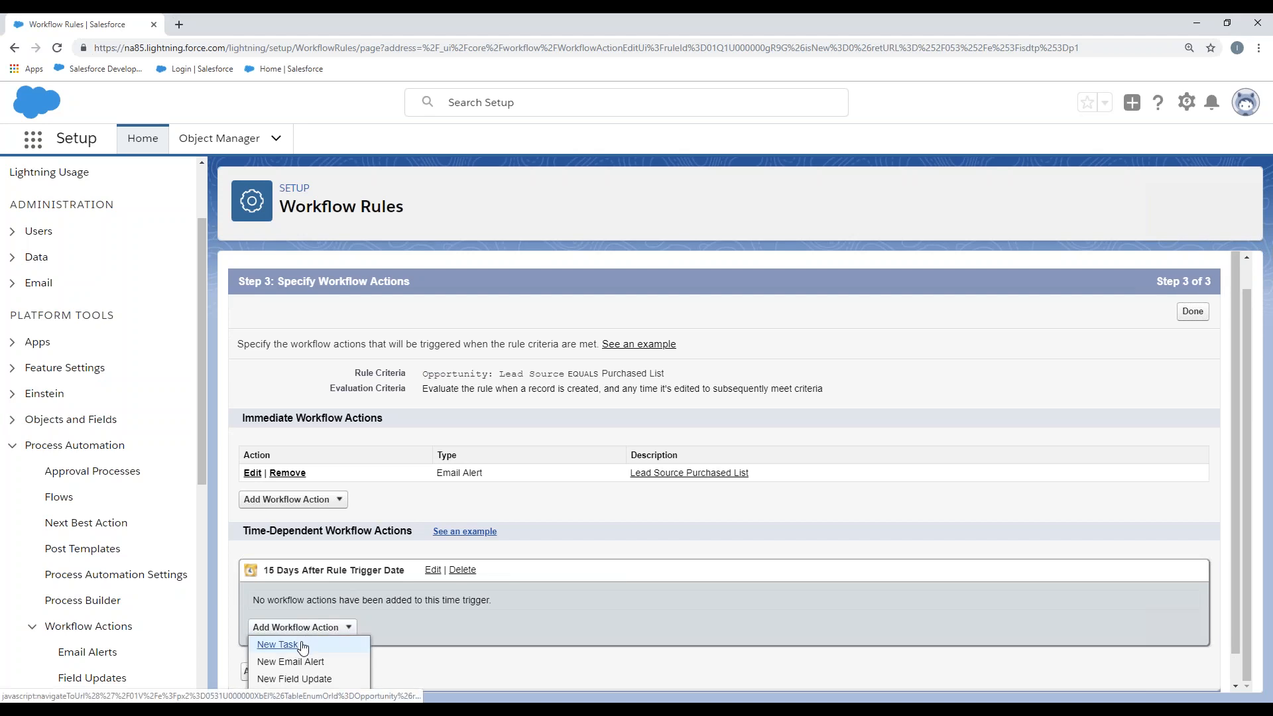
{"action": "scroll", "coordinate": [755, 568], "scroll_direction": "down", "scroll_amount": 1}
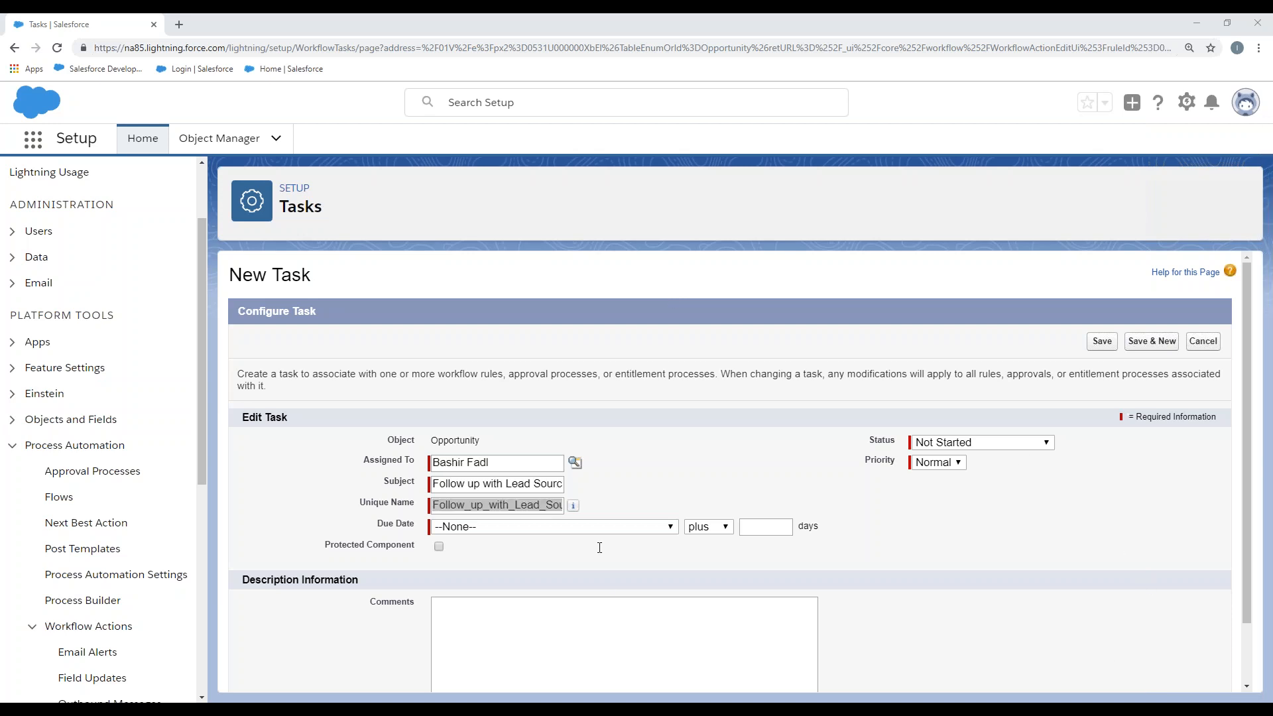
{"action": "left_click", "coordinate": [556, 528]}
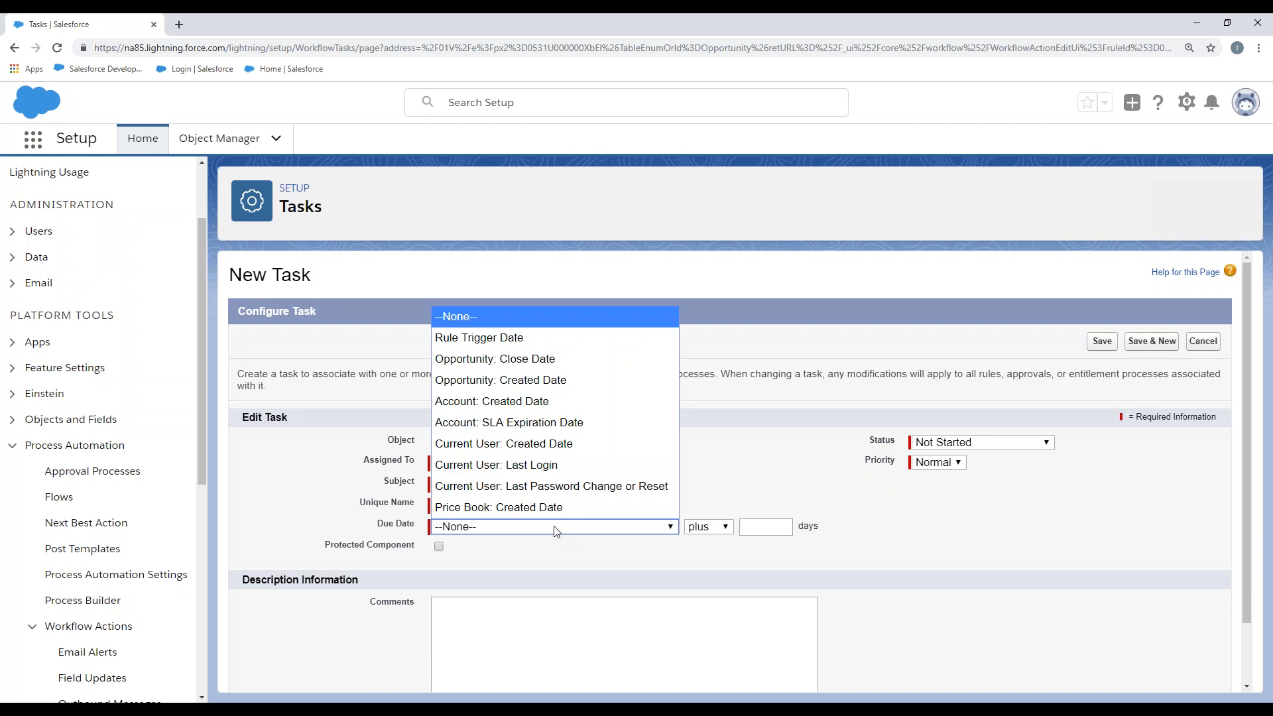
{"action": "left_click", "coordinate": [542, 347]}
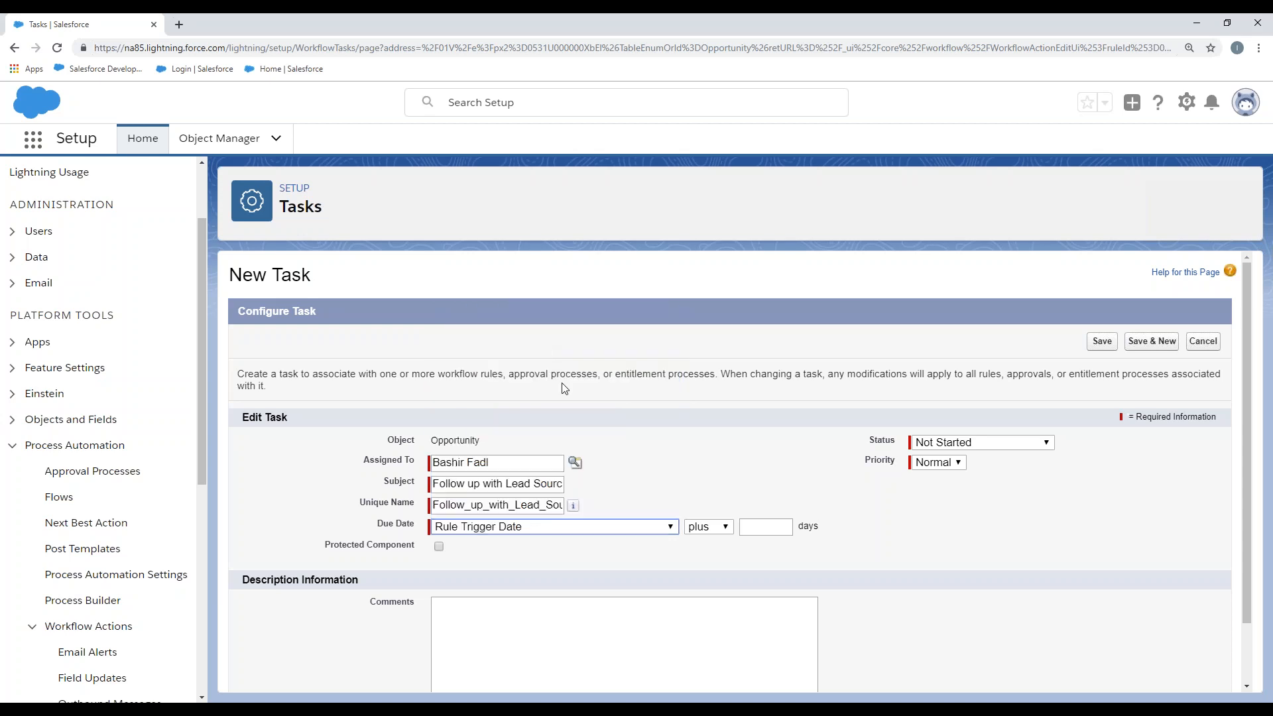
{"action": "left_click", "coordinate": [762, 528]}
{"action": "type", "text": "1"}
{"action": "left_click", "coordinate": [908, 548]}
{"action": "scroll", "coordinate": [910, 550], "scroll_direction": "down", "scroll_amount": 1}
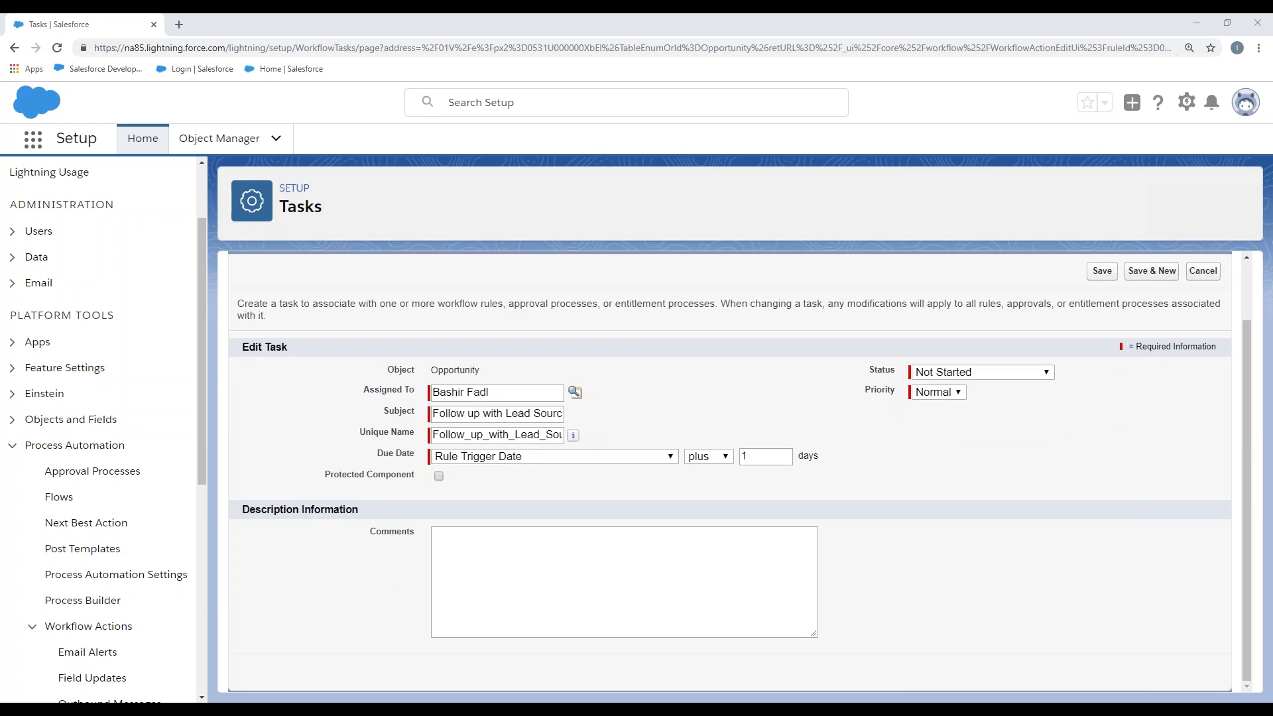
{"action": "left_click", "coordinate": [1094, 282]}
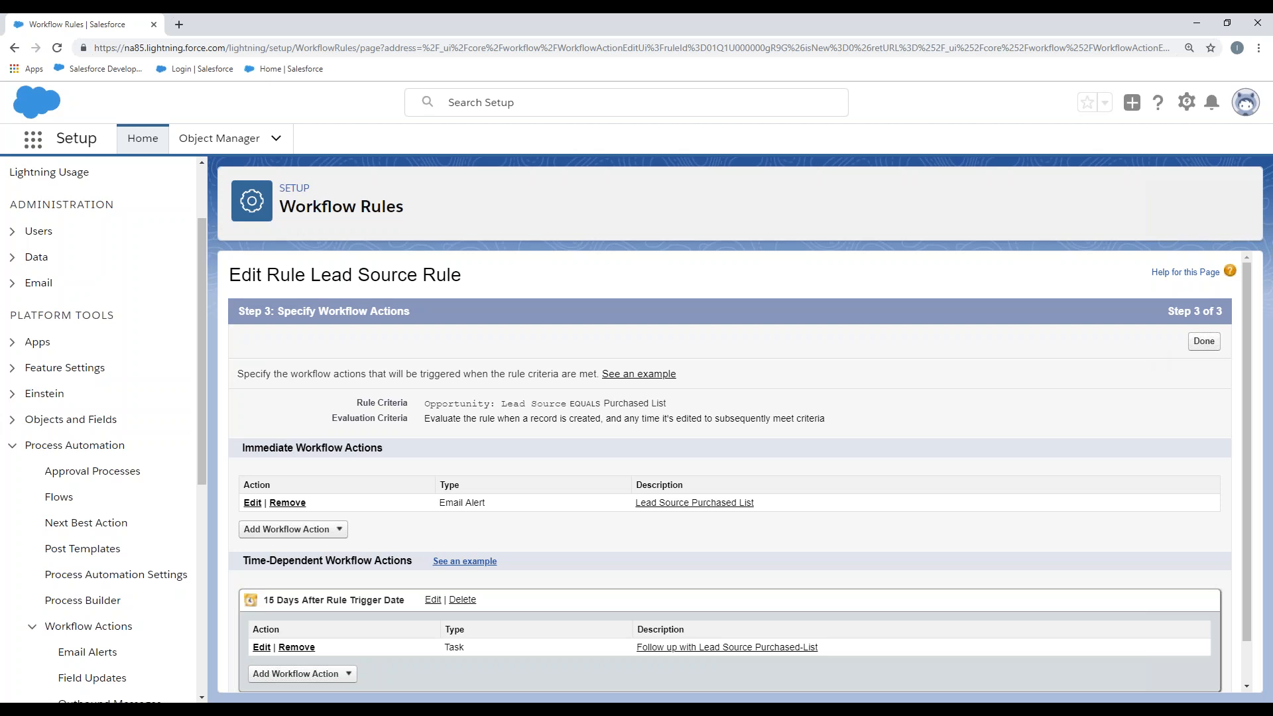
Finish the workflow actions and activate Lead Source Rule, choosing the recently viewed user as Default Workflow User and saving the process automation settings.
{"action": "left_click", "coordinate": [1197, 343]}
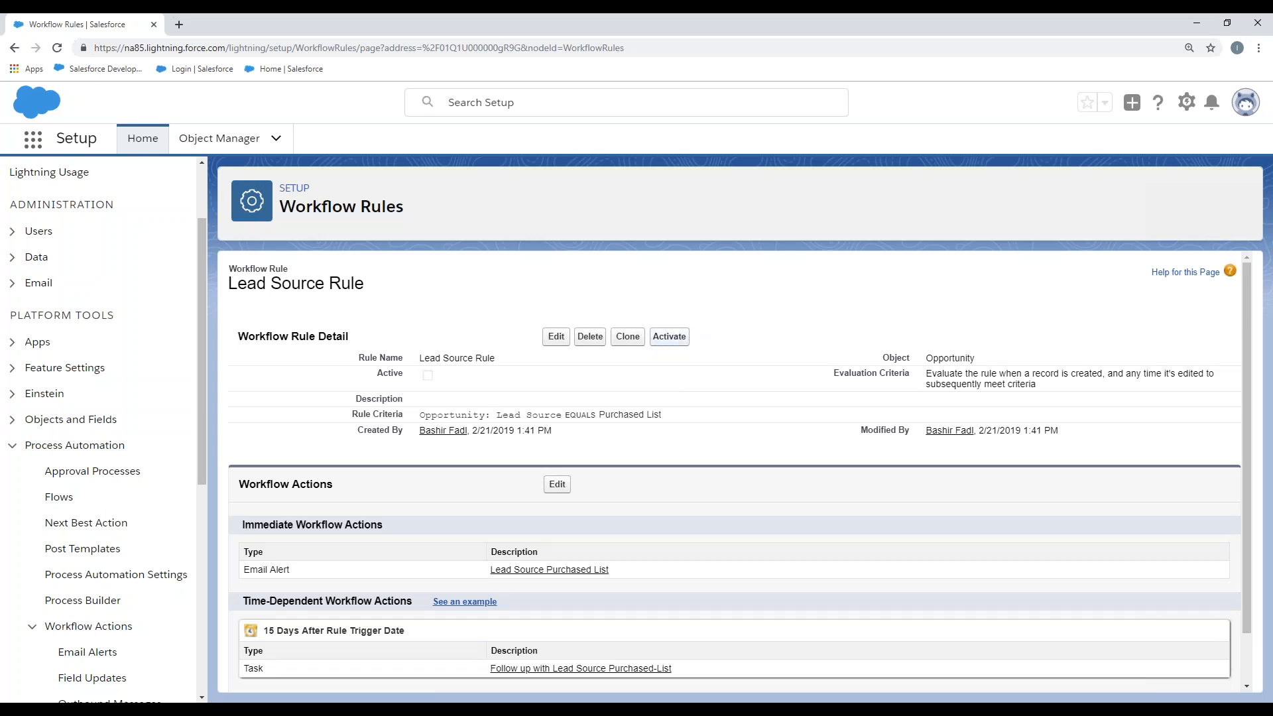
{"action": "left_click", "coordinate": [670, 343]}
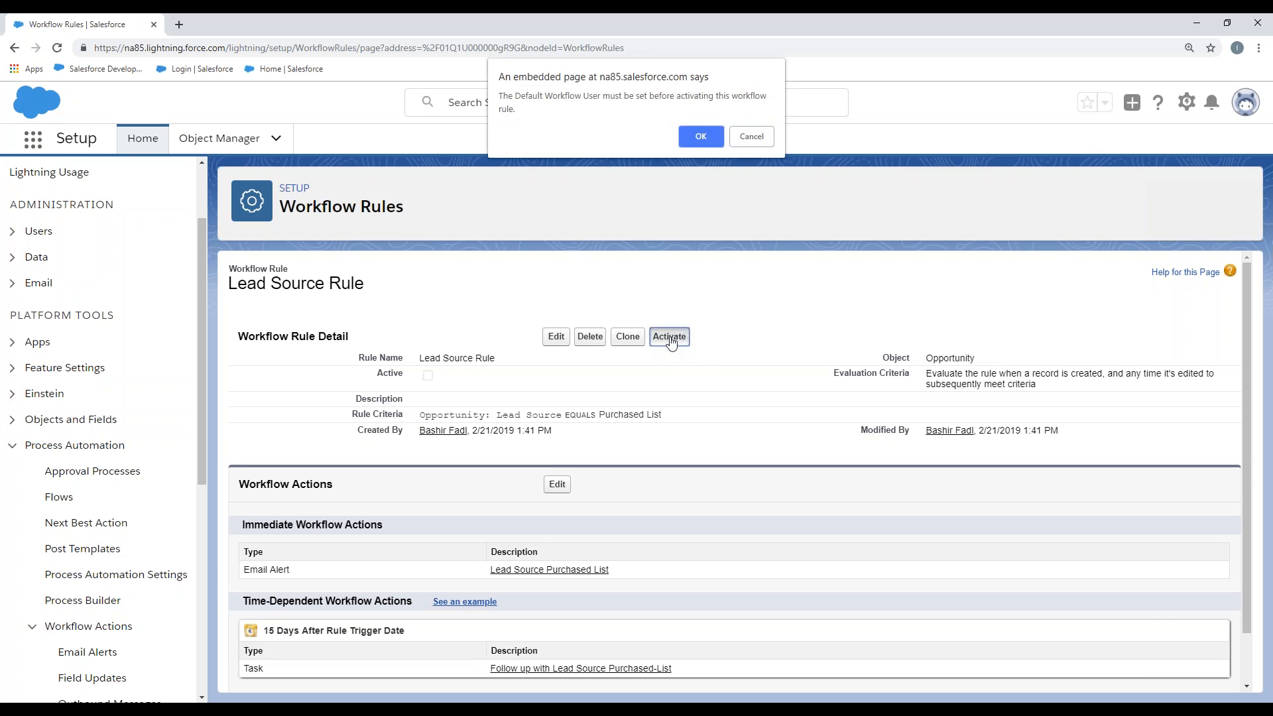
{"action": "left_click", "coordinate": [696, 137]}
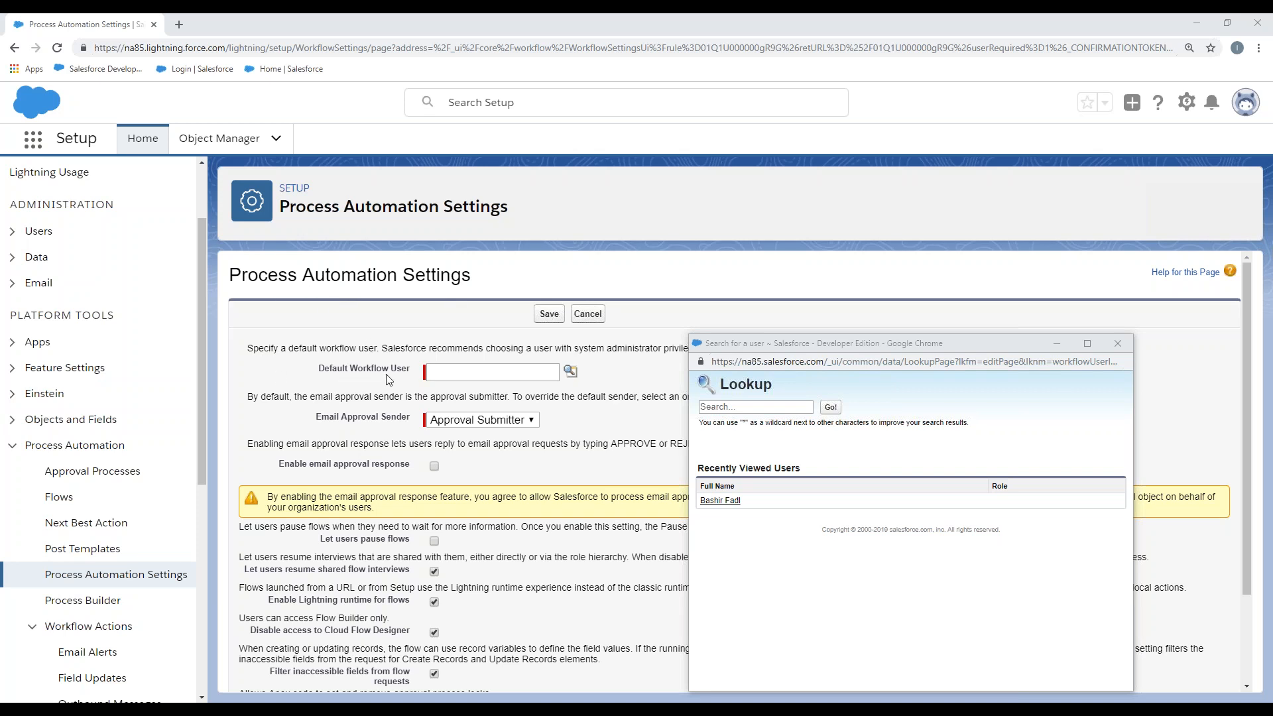
{"action": "left_click", "coordinate": [721, 502]}
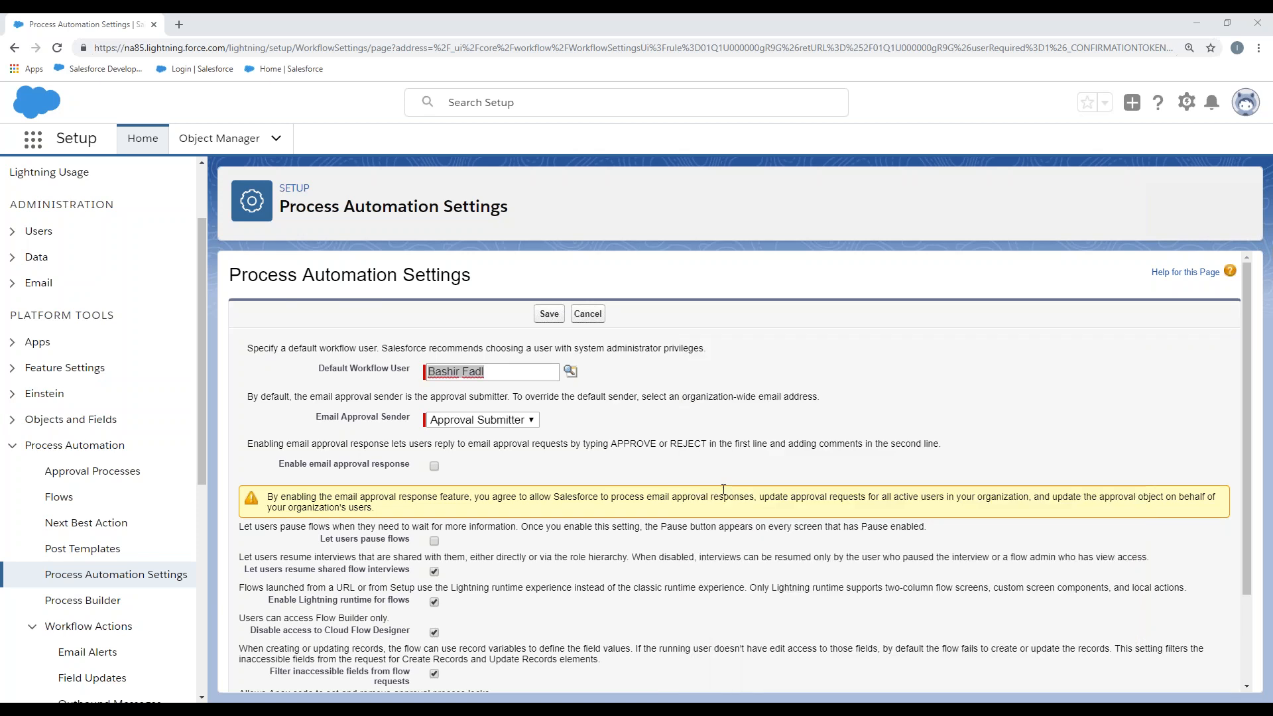
{"action": "left_click", "coordinate": [547, 320]}
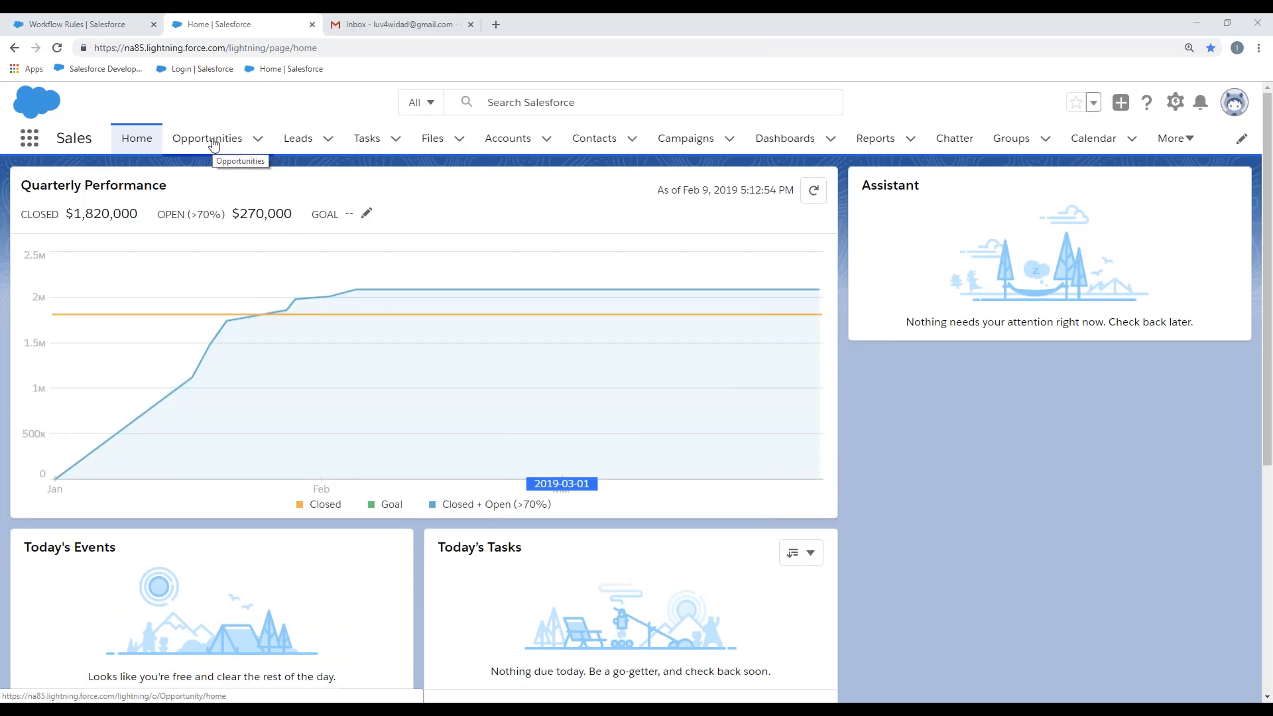
Open the details of the Express Logistics Standby Generator opportunity in the Sales app.
{"action": "left_click", "coordinate": [212, 142]}
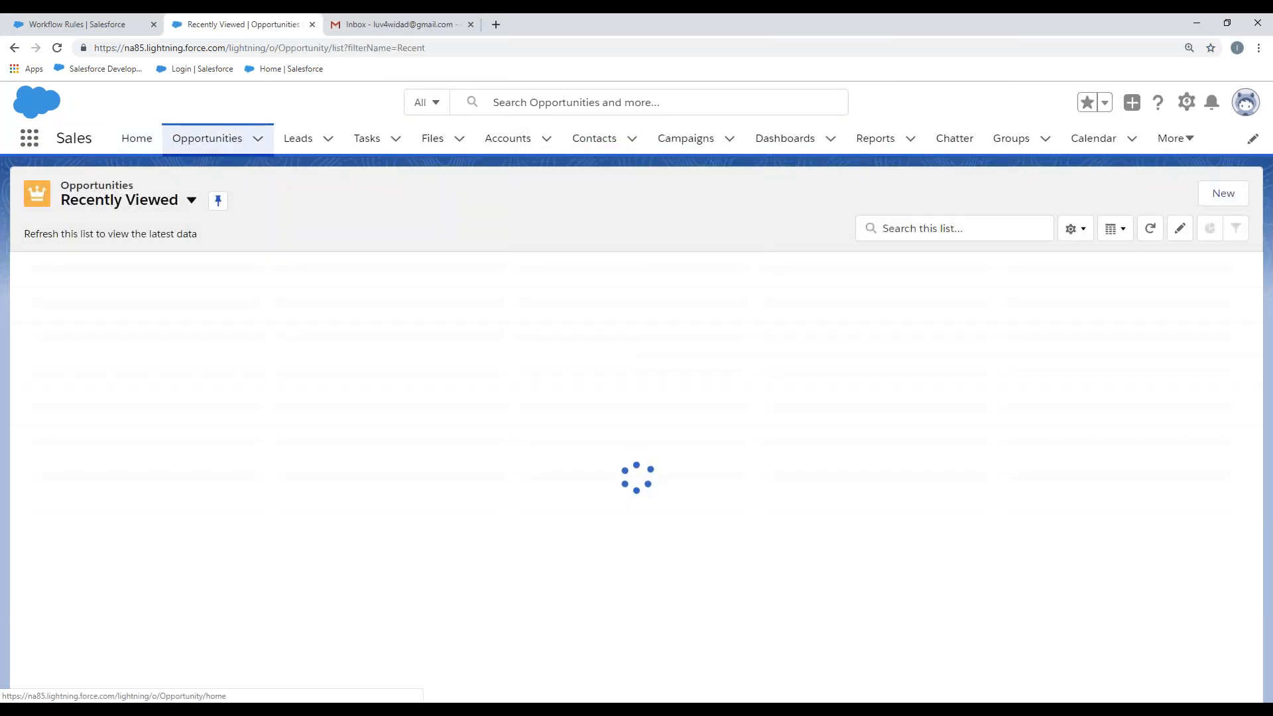
{"action": "left_click", "coordinate": [201, 292]}
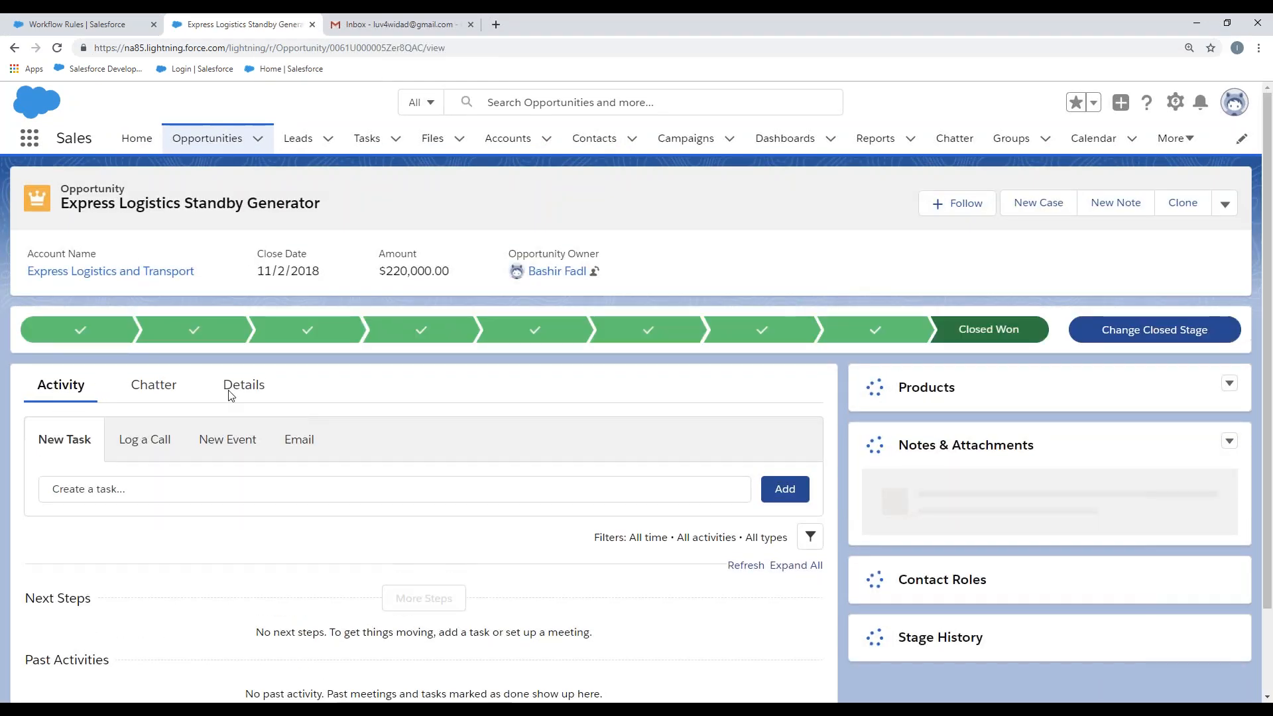
{"action": "left_click", "coordinate": [243, 384]}
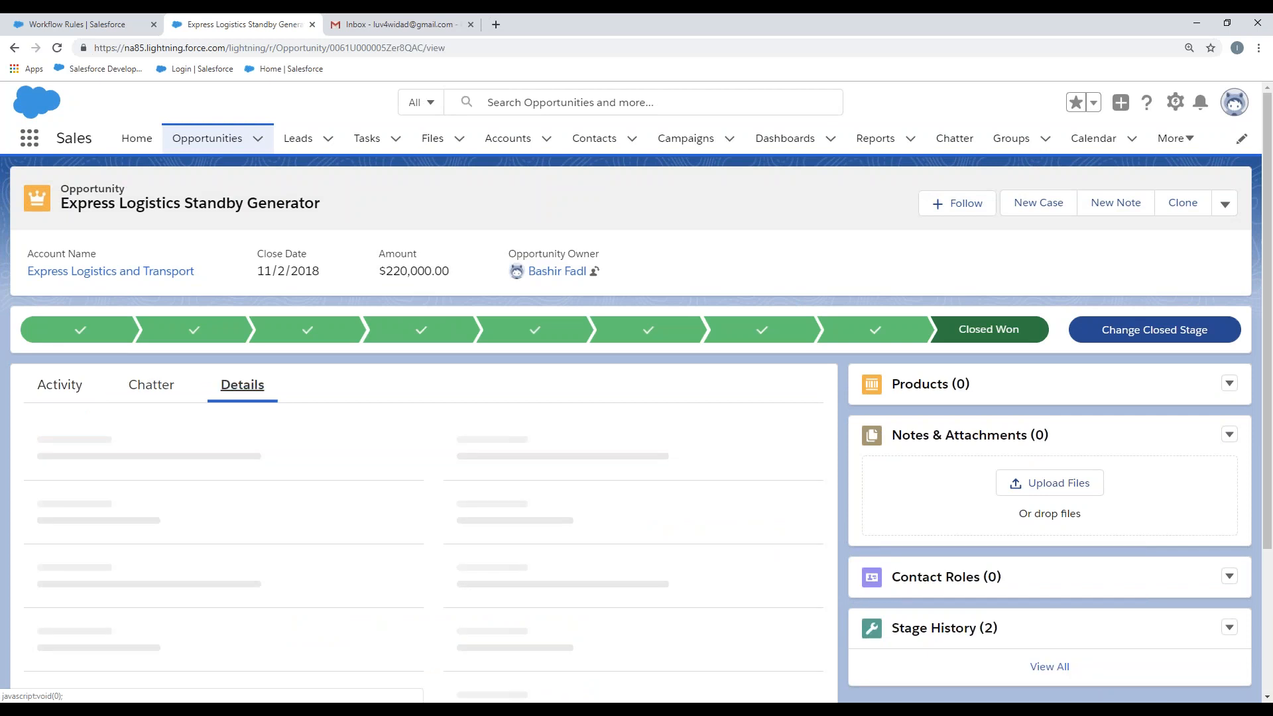
Change the opportunity's Lead Source to Purchased List and save the record.
{"action": "scroll", "coordinate": [34, 571], "scroll_direction": "down", "scroll_amount": 1}
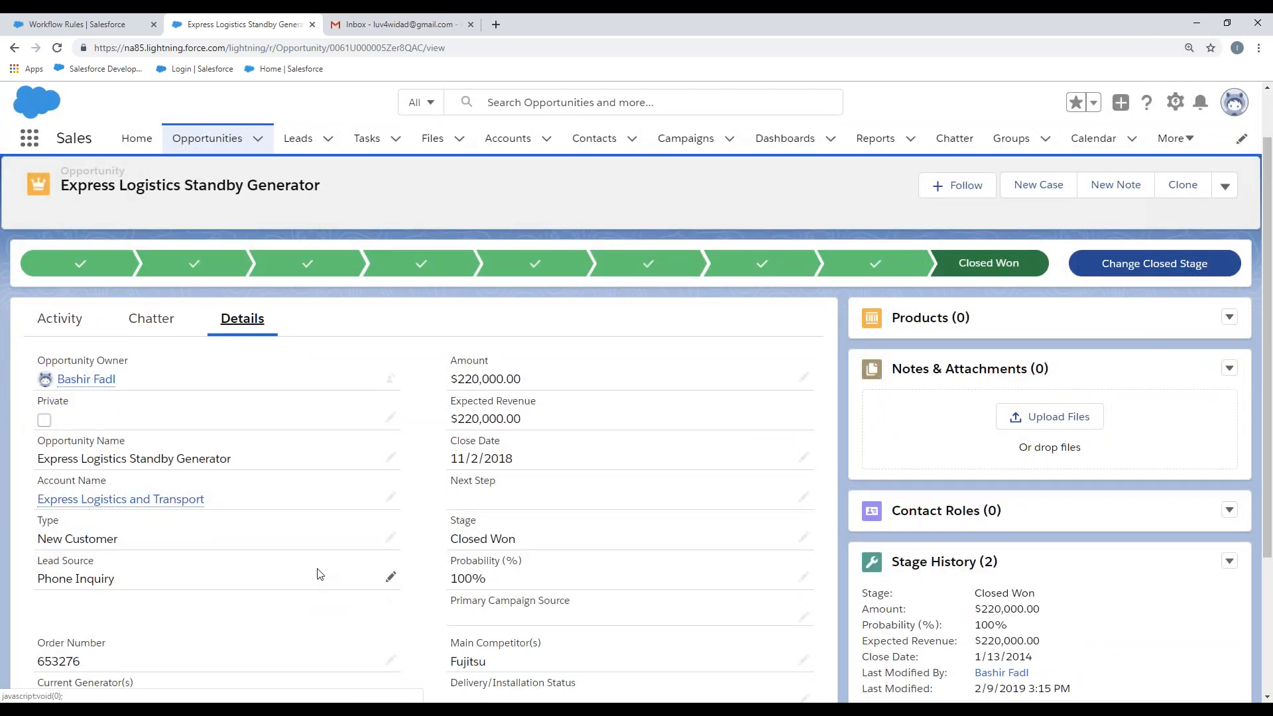
{"action": "left_click", "coordinate": [391, 578]}
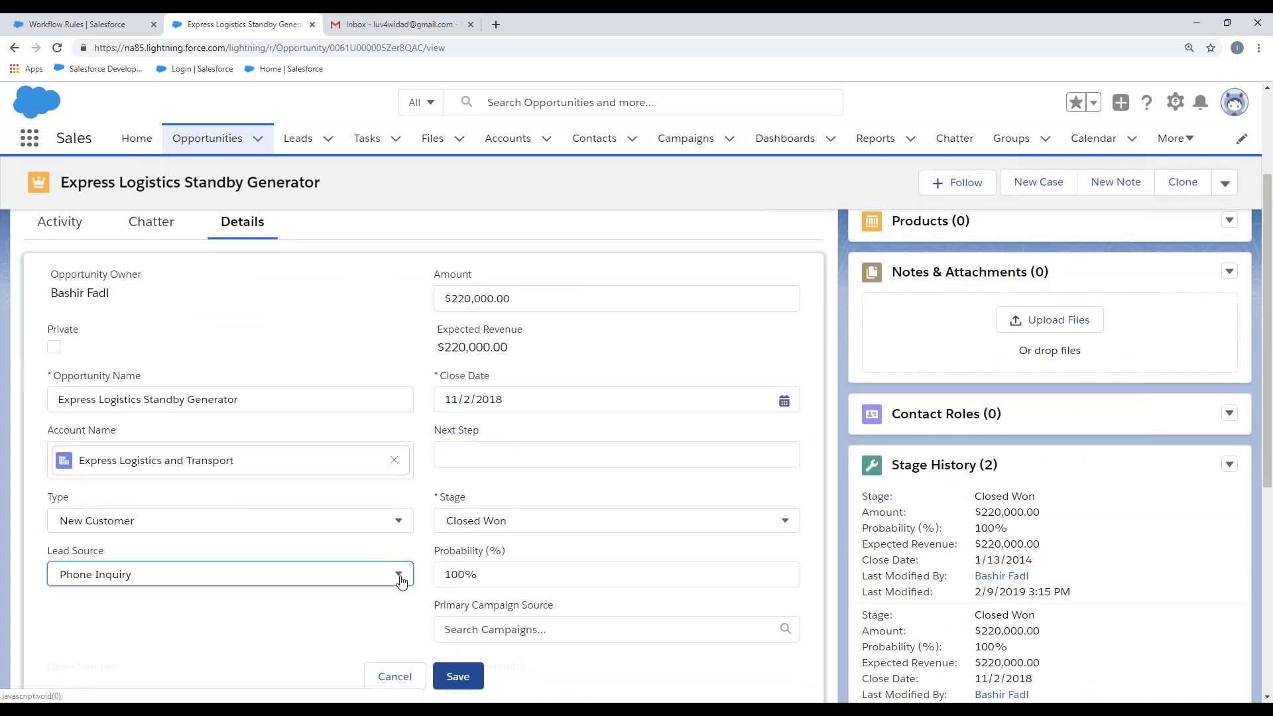
{"action": "left_click", "coordinate": [399, 583]}
{"action": "left_click", "coordinate": [220, 516]}
{"action": "left_click", "coordinate": [457, 676]}
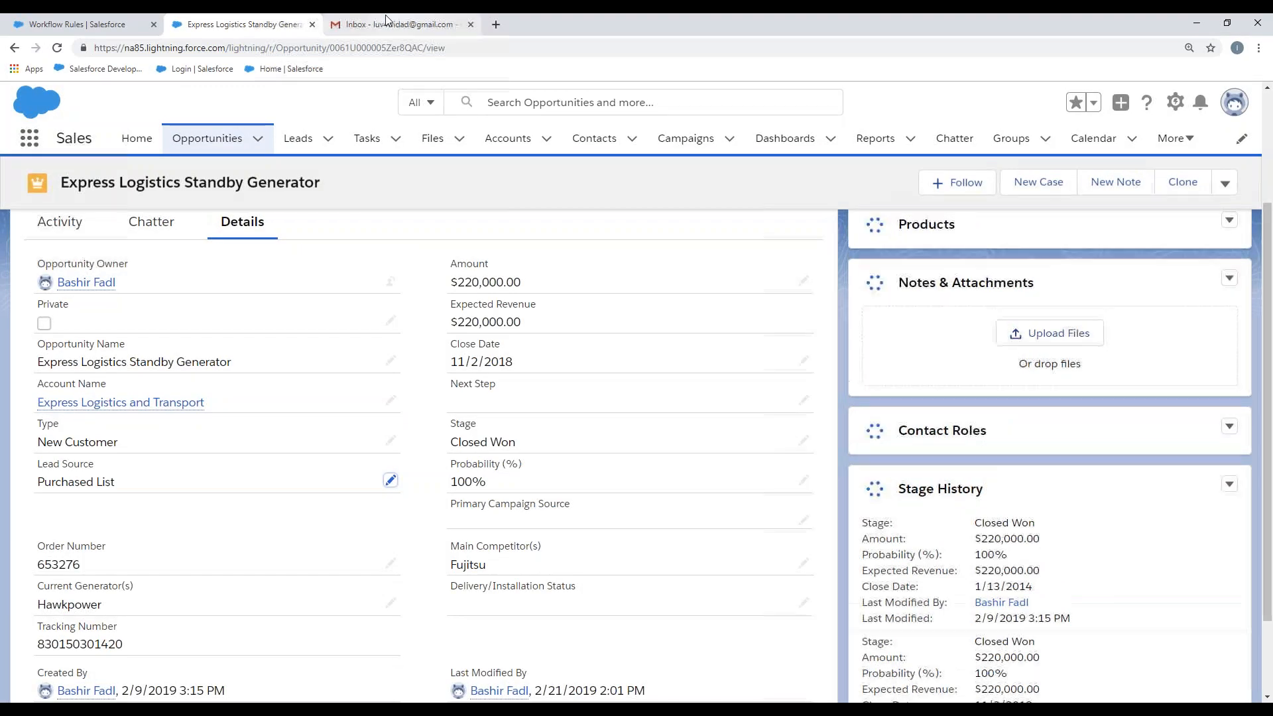